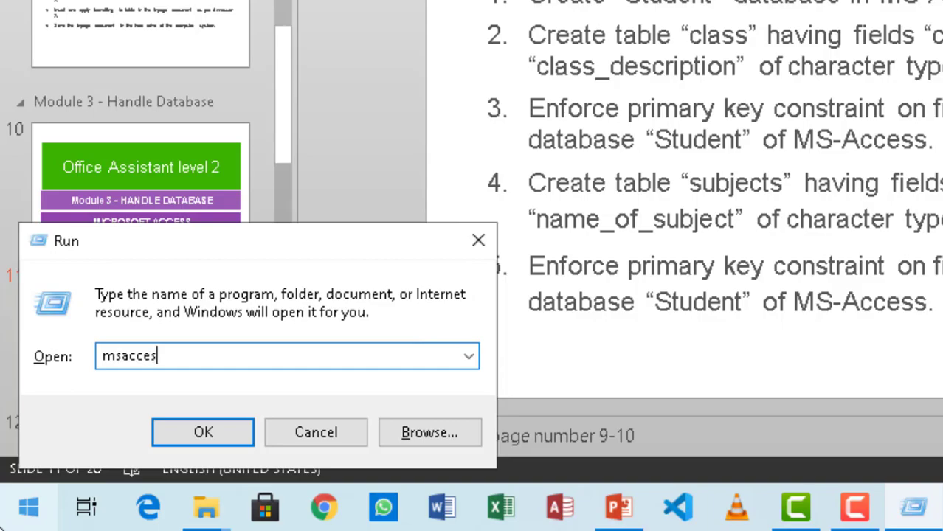
Launch Microsoft Access and create a blank desktop database named Student in the Desktop folder
{"action": "key", "text": "Return"}
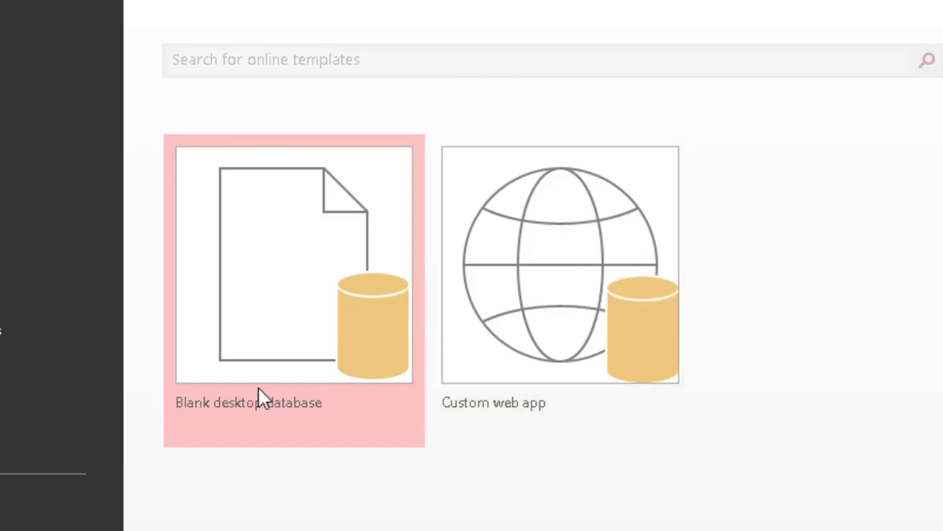
{"action": "left_click", "coordinate": [283, 310]}
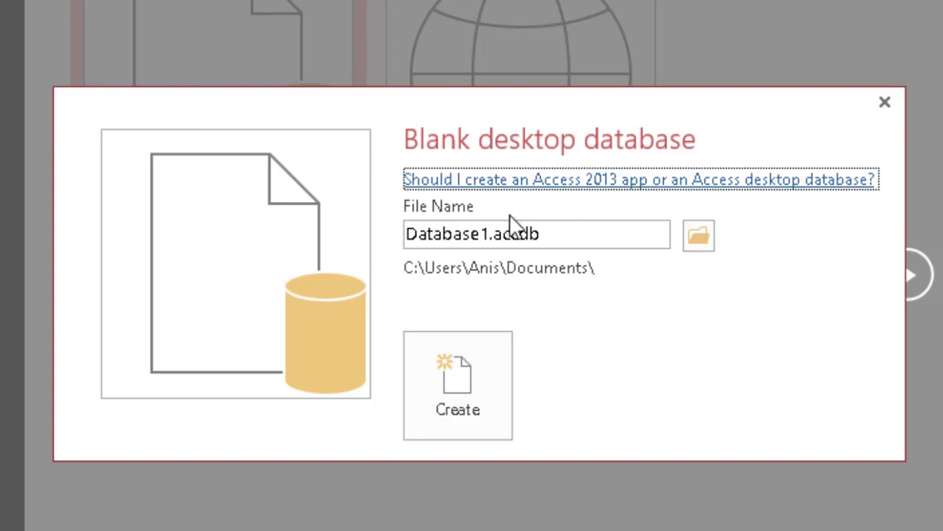
{"action": "left_click", "coordinate": [699, 236]}
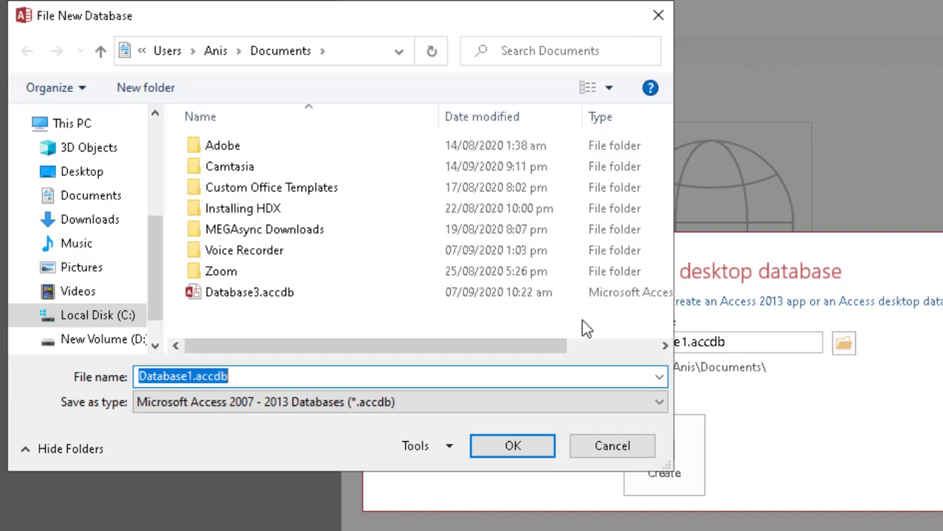
{"action": "left_click", "coordinate": [82, 171]}
{"action": "double_click", "coordinate": [266, 377]}
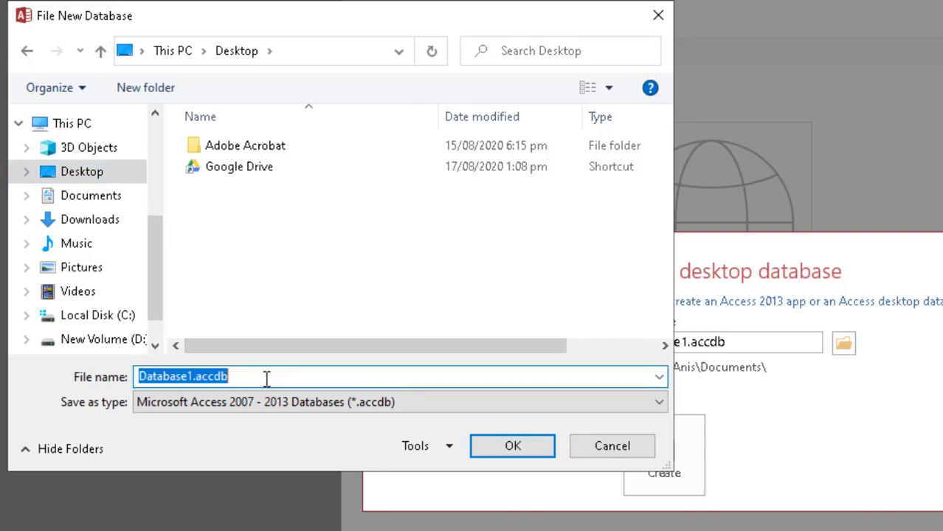
{"action": "type", "text": "Student"}
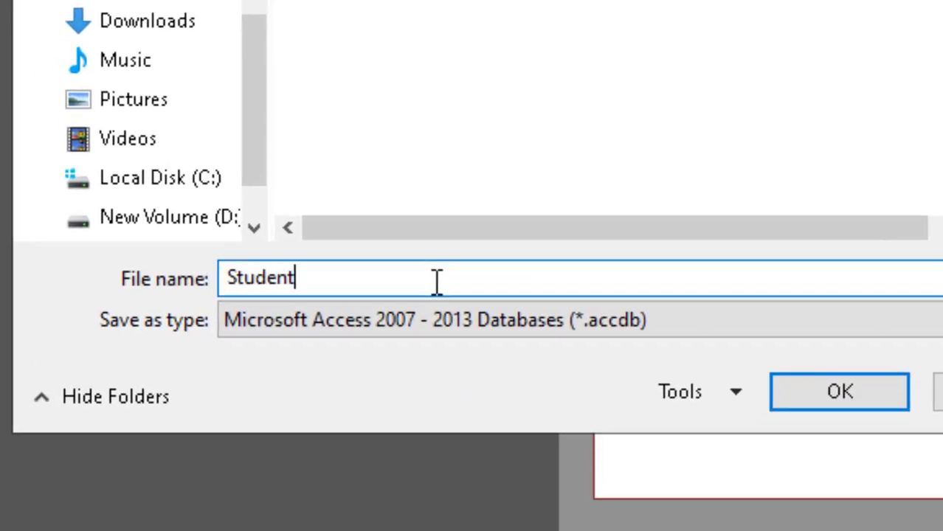
{"action": "key", "text": "Return"}
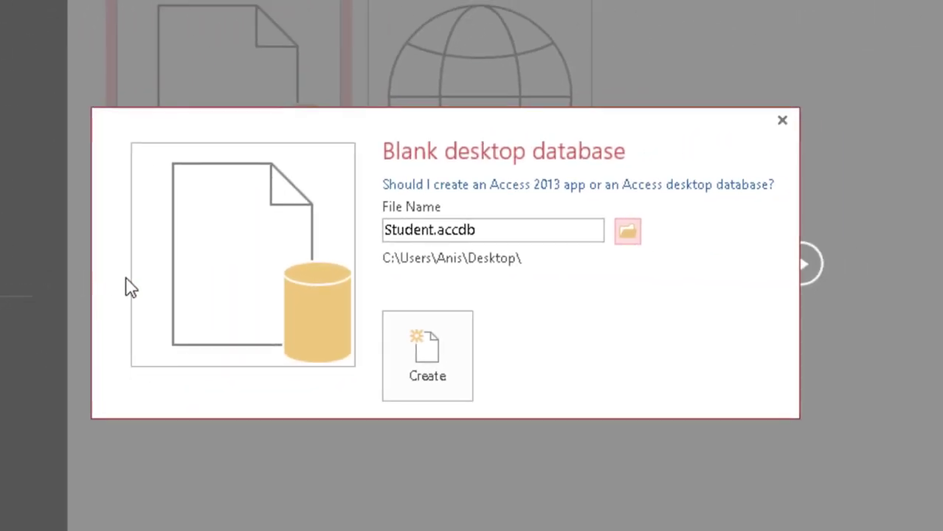
{"action": "left_click", "coordinate": [442, 362]}
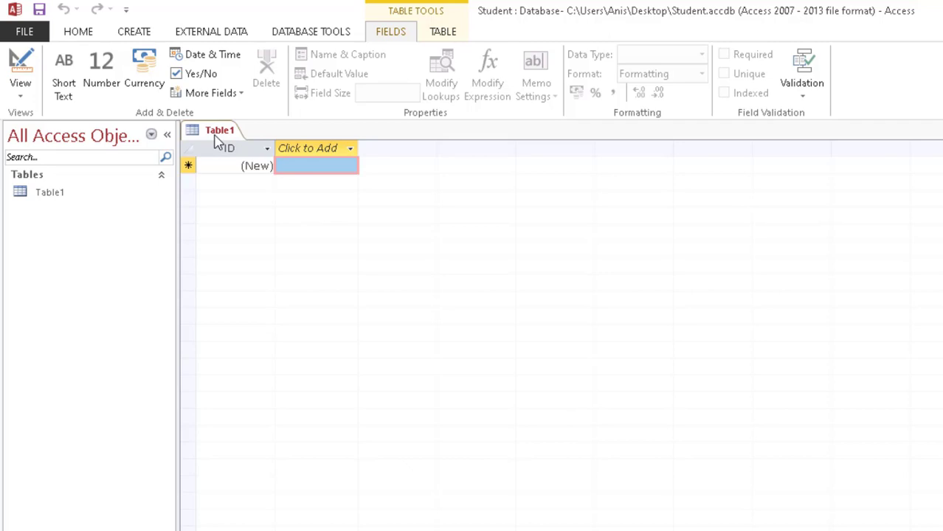
Save the new database's default table under the name class
{"action": "key", "text": "ctrl+s"}
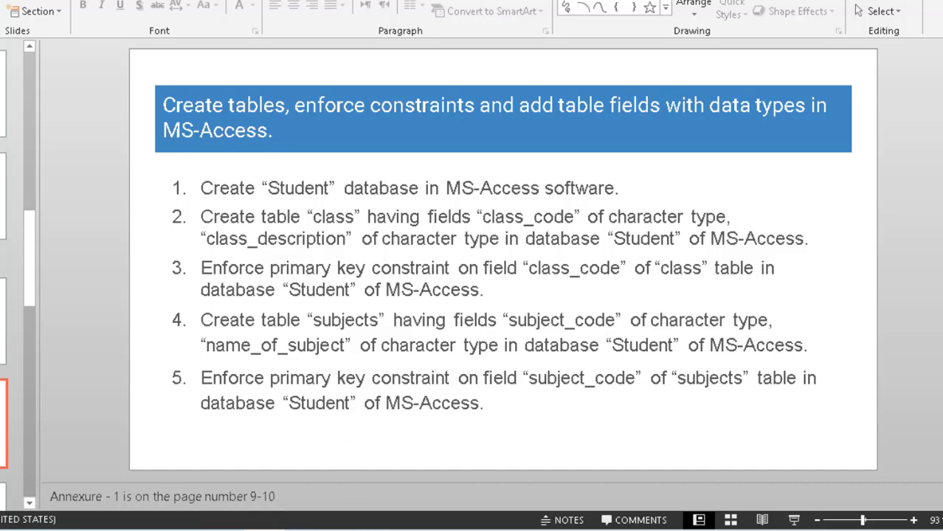
{"action": "left_click", "coordinate": [214, 442]}
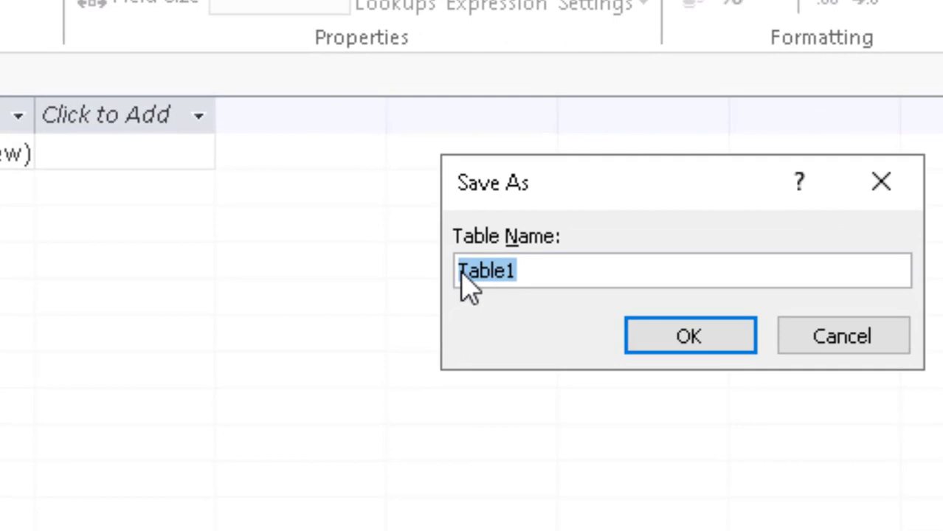
{"action": "type", "text": "class"}
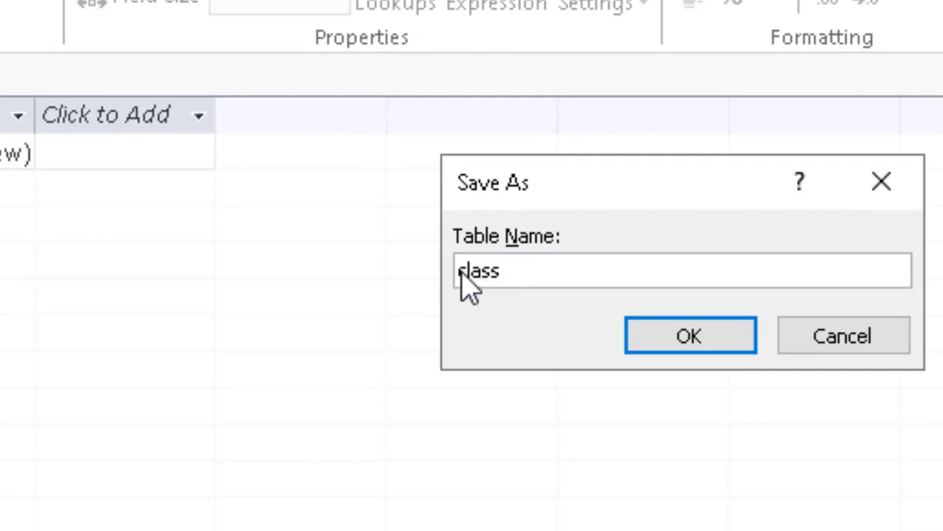
{"action": "key", "text": "Return"}
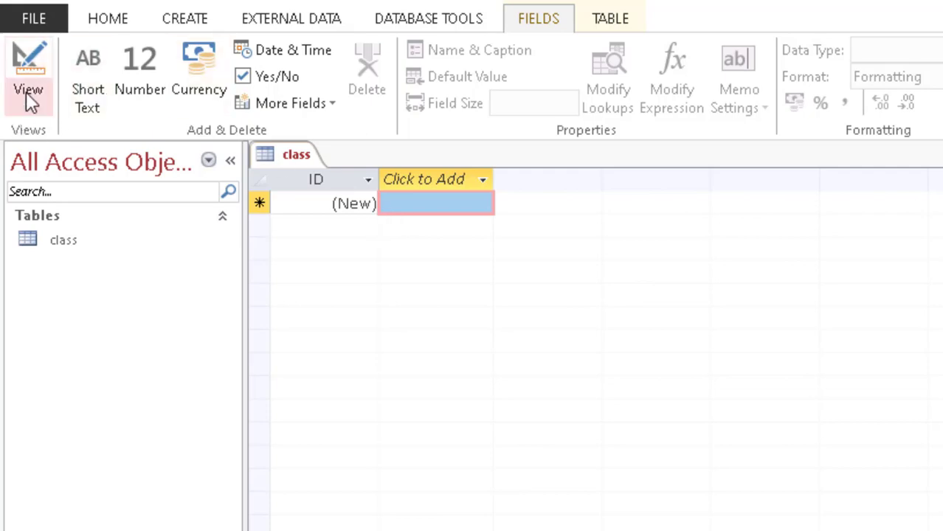
In the class table's design, rename the ID field to class_code and set its data type to Short Text
{"action": "left_click", "coordinate": [28, 59]}
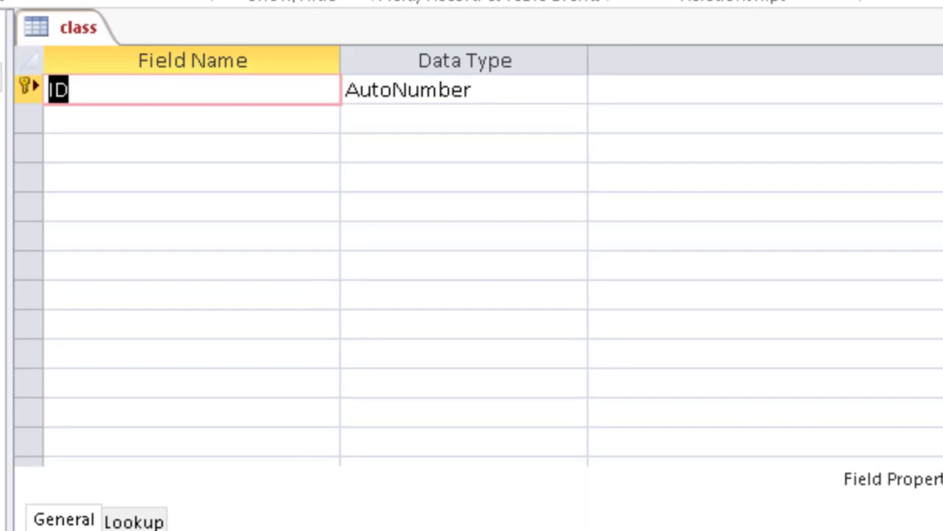
{"action": "type", "text": "clas"}
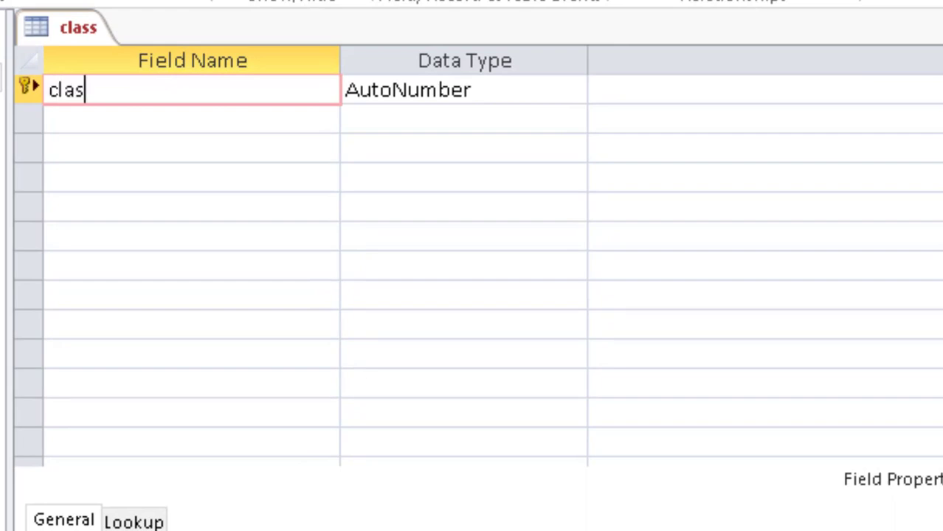
{"action": "type", "text": "s_code"}
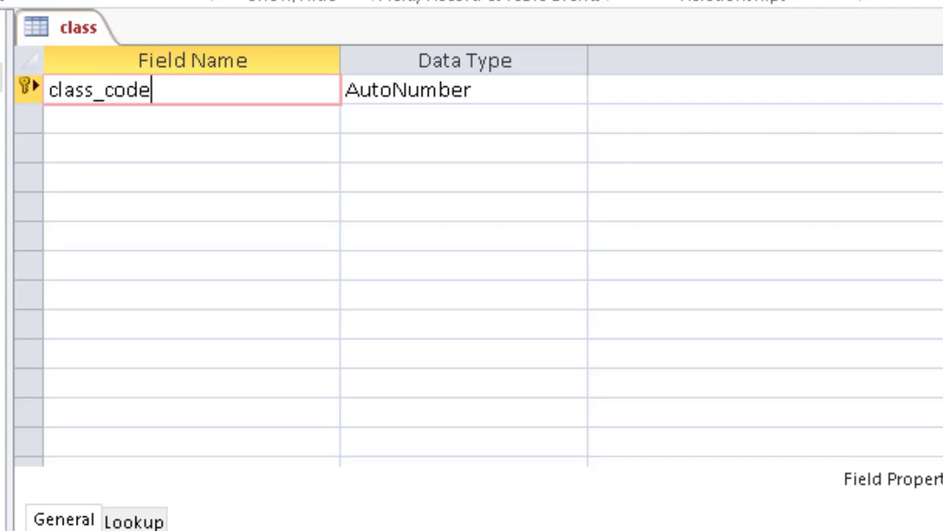
{"action": "left_click", "coordinate": [493, 90]}
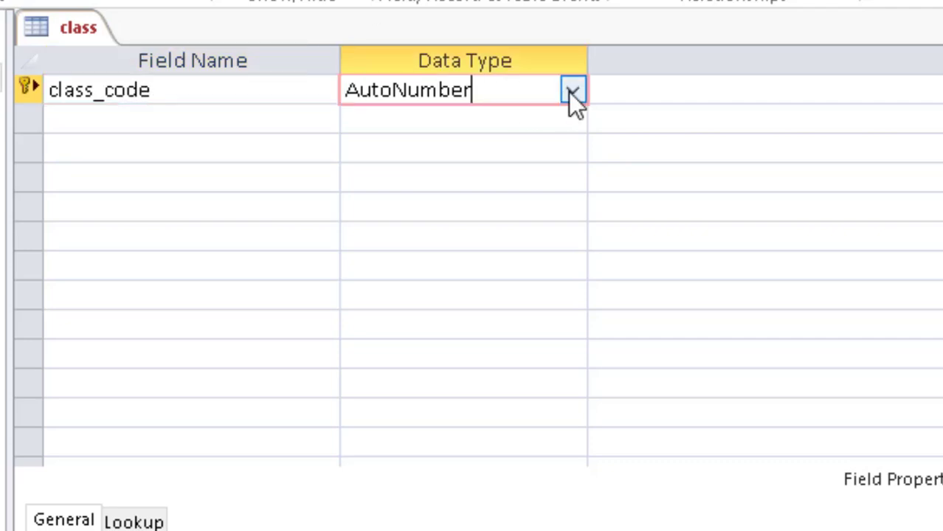
{"action": "left_click", "coordinate": [568, 90]}
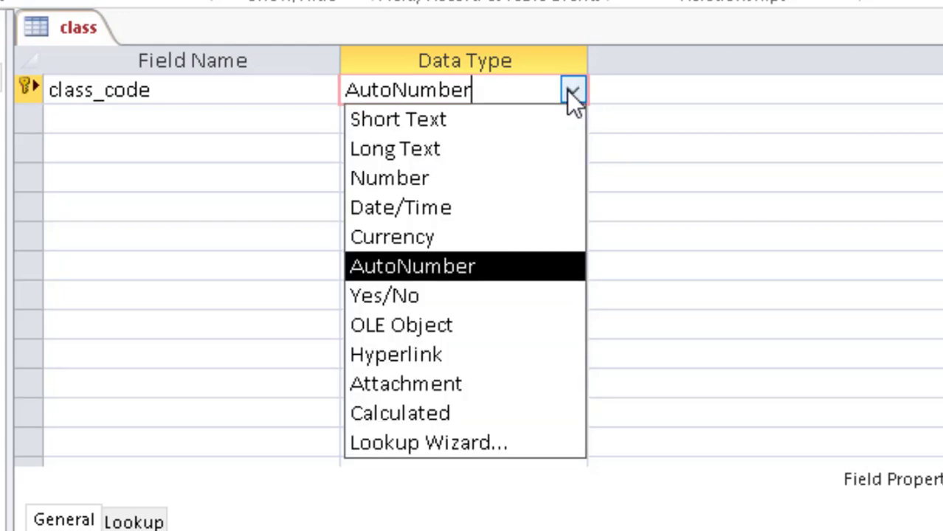
{"action": "left_click", "coordinate": [476, 120]}
Add a second field named class_description with the Short Text data type to the class table
{"action": "left_click", "coordinate": [121, 126]}
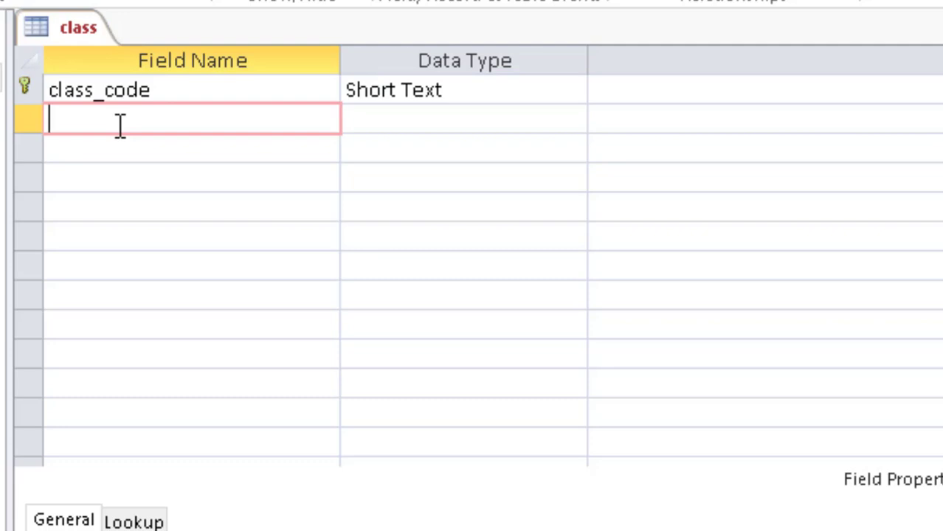
{"action": "type", "text": "class_description"}
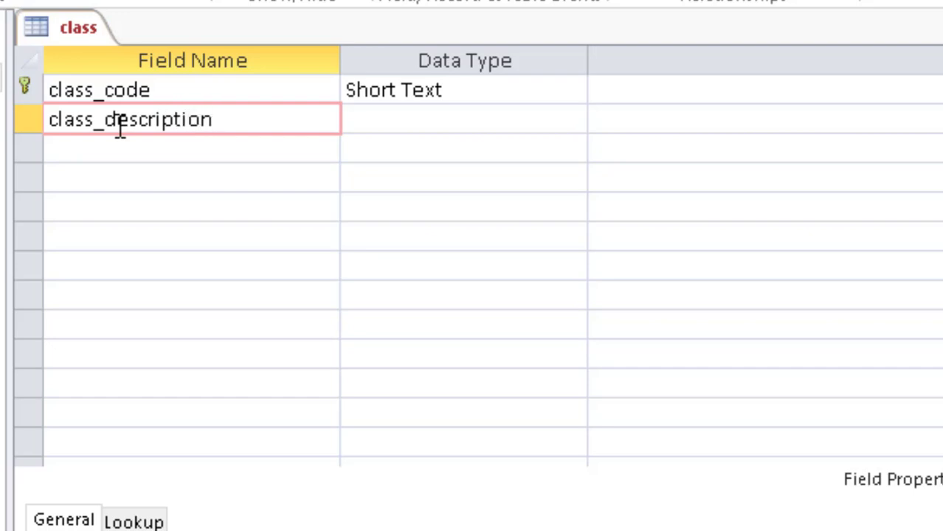
{"action": "key", "text": "Tab"}
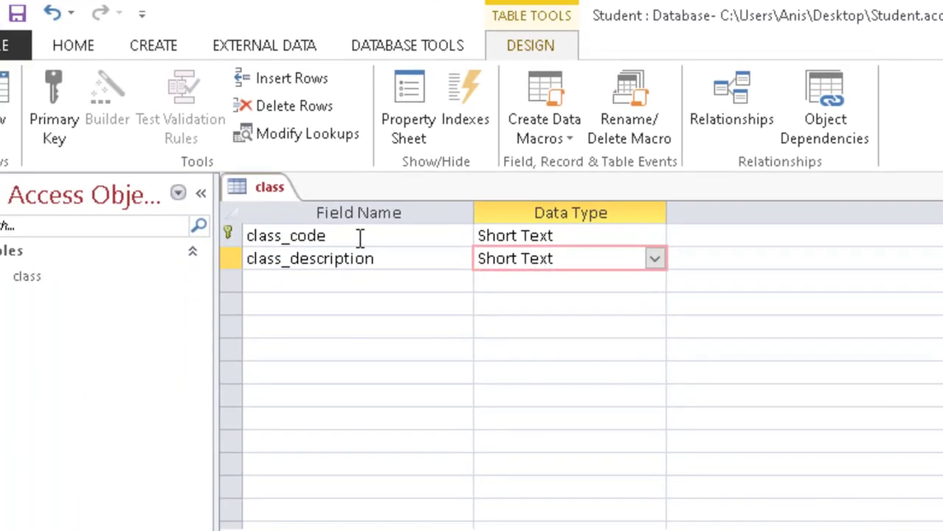
Finish with the class_code key field and close the class table
{"action": "left_click", "coordinate": [361, 237]}
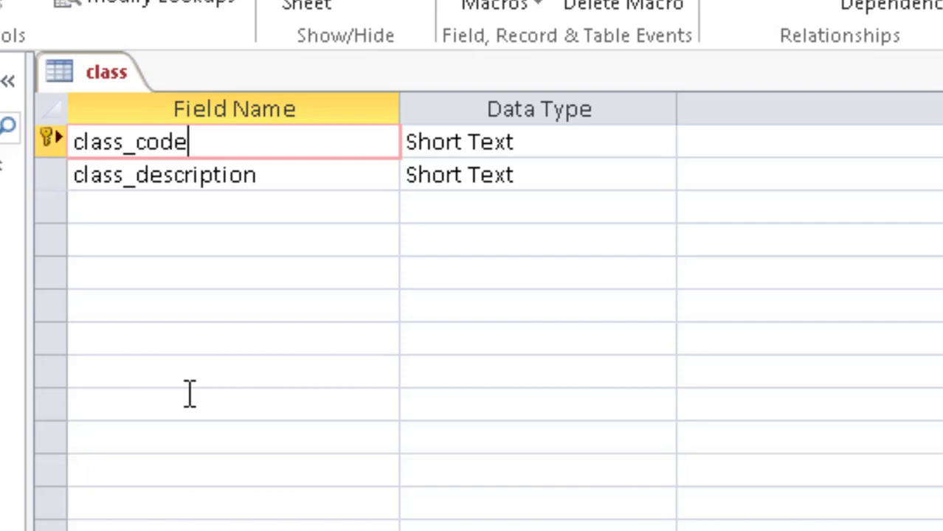
{"action": "right_click", "coordinate": [86, 71]}
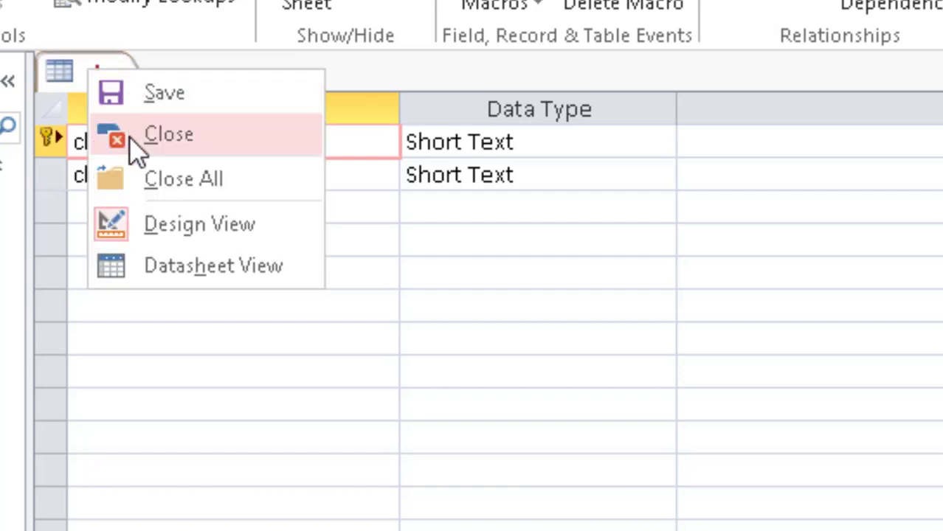
{"action": "left_click", "coordinate": [129, 136]}
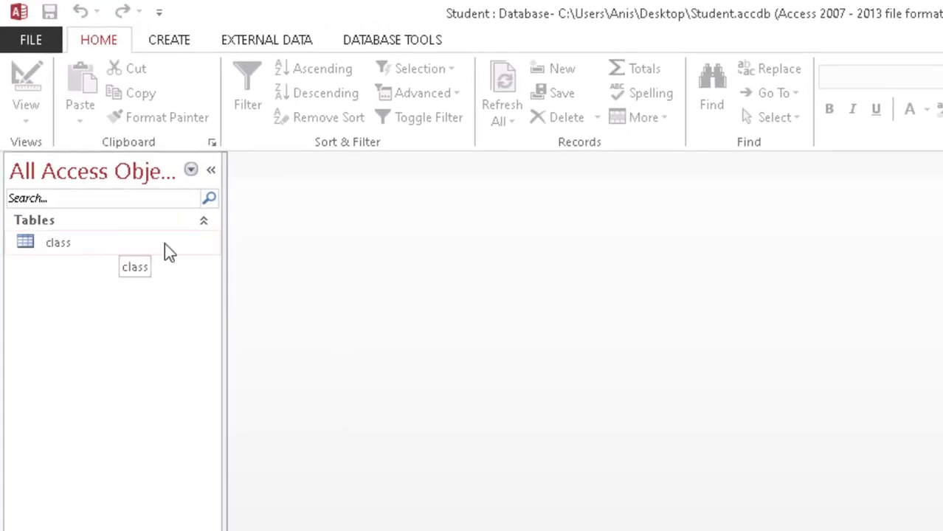
{"action": "left_click", "coordinate": [172, 39]}
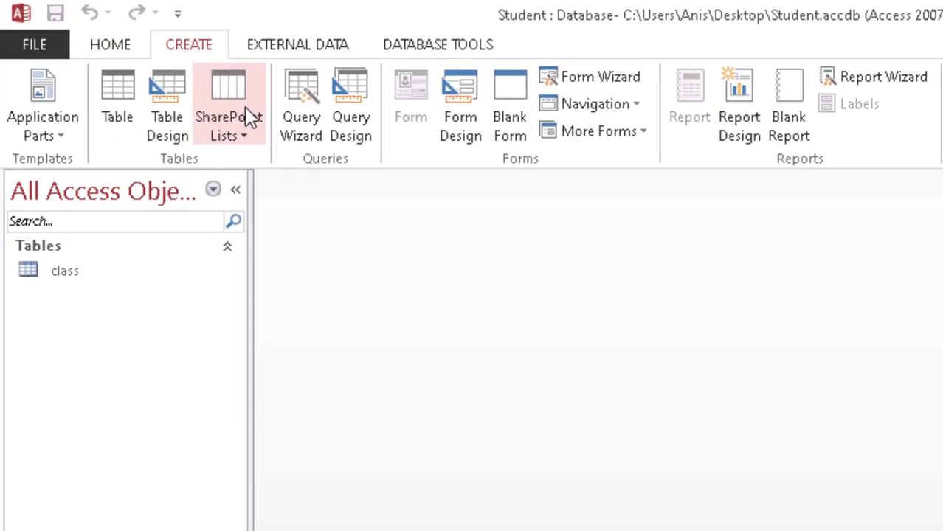
{"action": "left_click", "coordinate": [127, 117]}
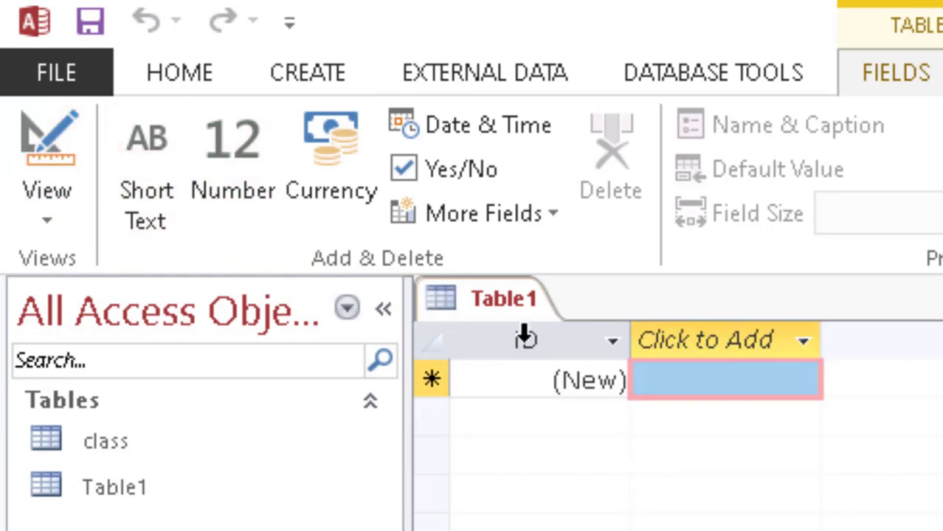
{"action": "right_click", "coordinate": [497, 303]}
{"action": "left_click", "coordinate": [522, 369]}
Start a new table in Design View with a Short Text field named subject_code and make it the primary key
{"action": "left_click", "coordinate": [316, 82]}
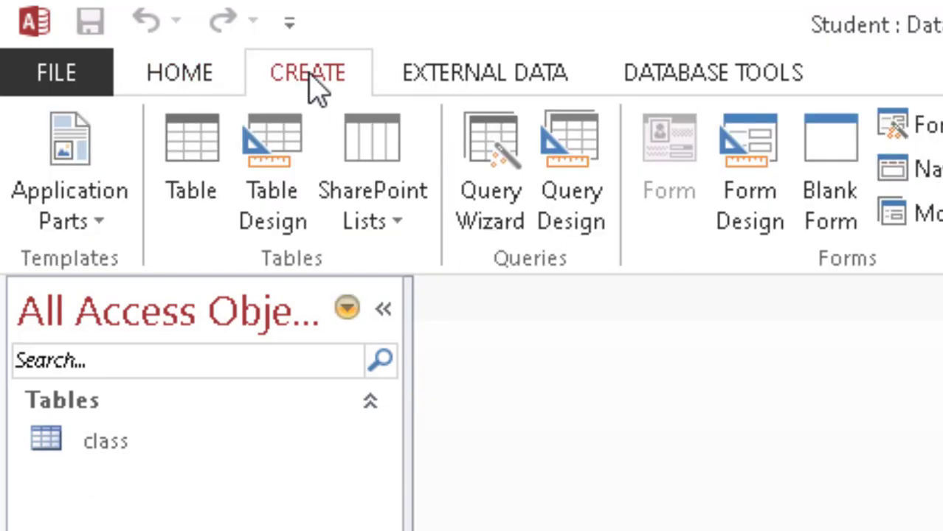
{"action": "left_click", "coordinate": [294, 214]}
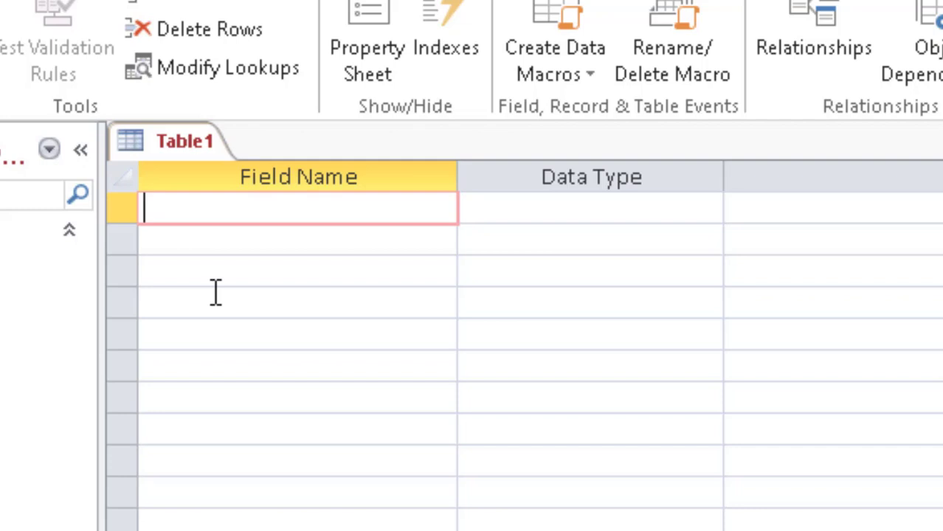
{"action": "type", "text": "subject_code"}
{"action": "key", "text": "Tab"}
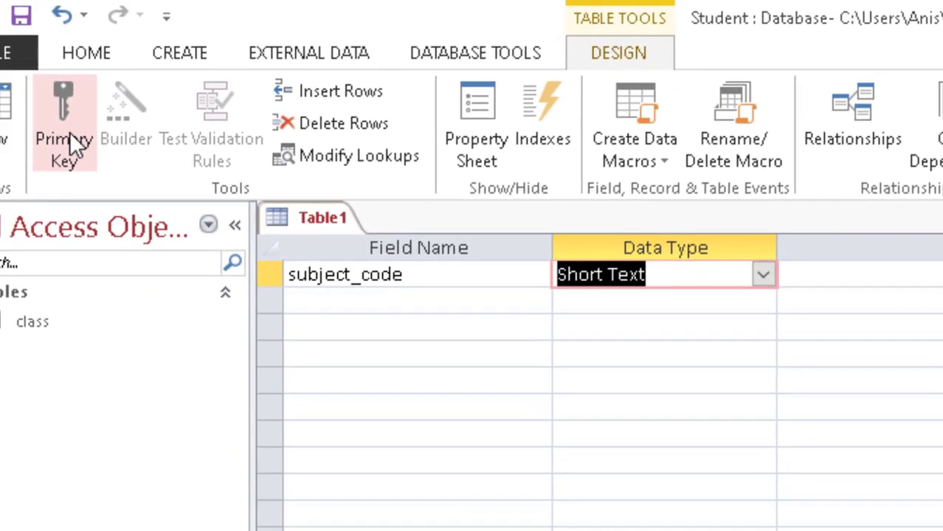
{"action": "left_click", "coordinate": [69, 132]}
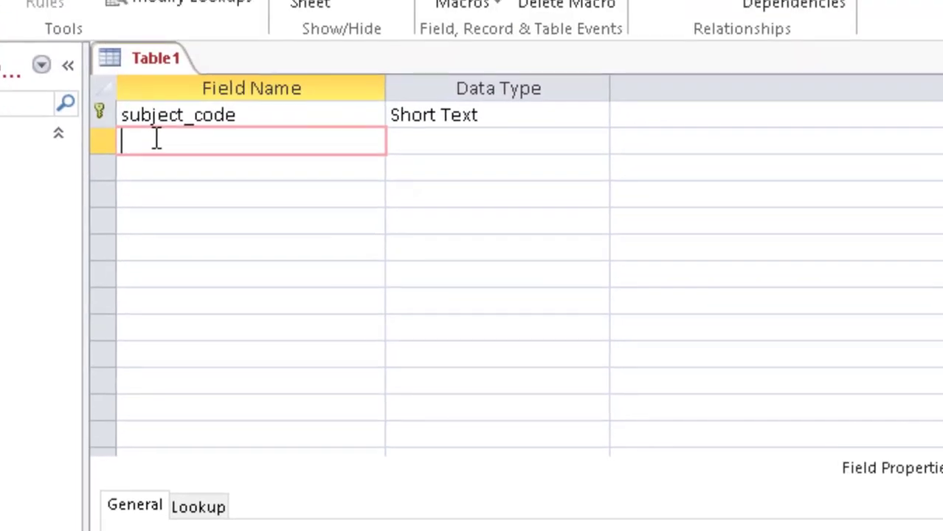
{"action": "type", "text": "subjec"}
{"action": "key", "text": "BackSpace"}
{"action": "type", "text": "ct"}
{"action": "key", "text": "BackSpace"}
{"action": "key", "text": "BackSpace"}
{"action": "key", "text": "BackSpace"}
{"action": "key", "text": "BackSpace"}
{"action": "key", "text": "BackSpace"}
{"action": "key", "text": "BackSpace"}
{"action": "key", "text": "BackSpace"}
{"action": "key", "text": "alt+Tab"}
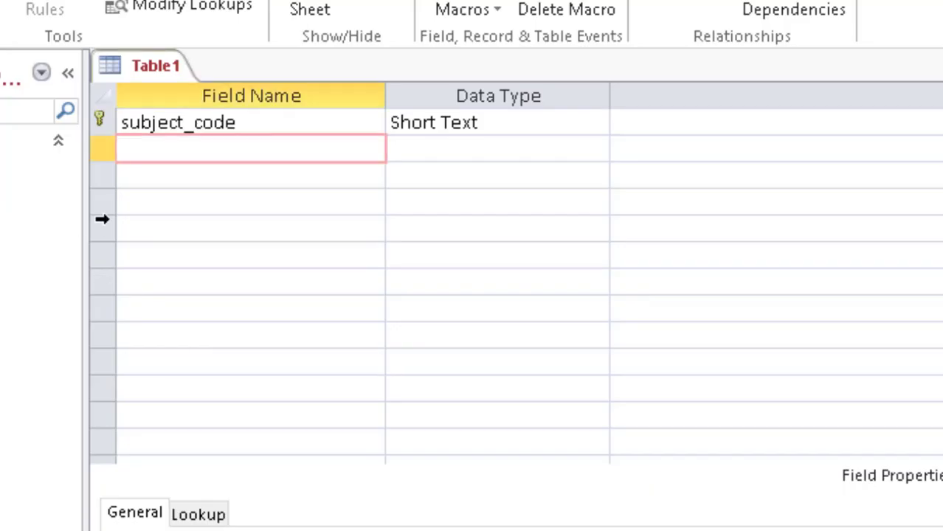
Add a second field named name_of_subject with the Short Text data type below subject_code
{"action": "type", "text": "name"}
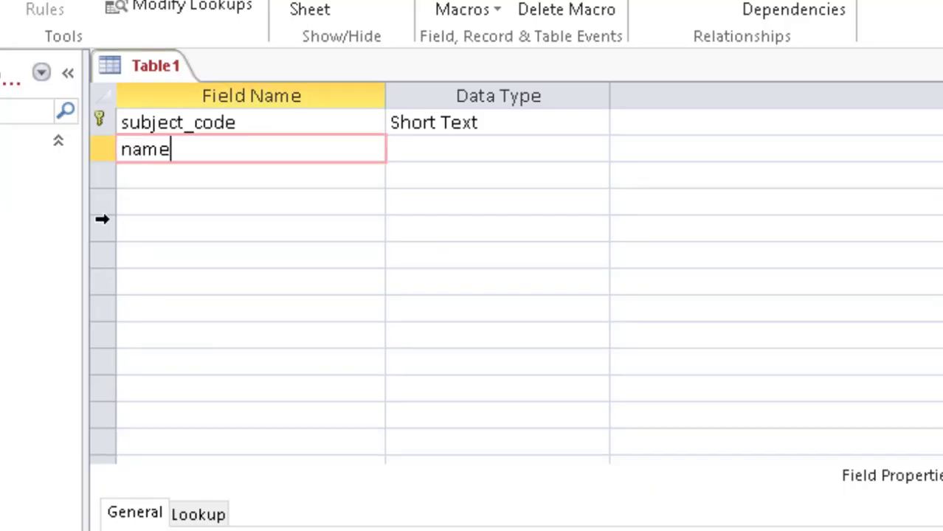
{"action": "type", "text": "_of_subject"}
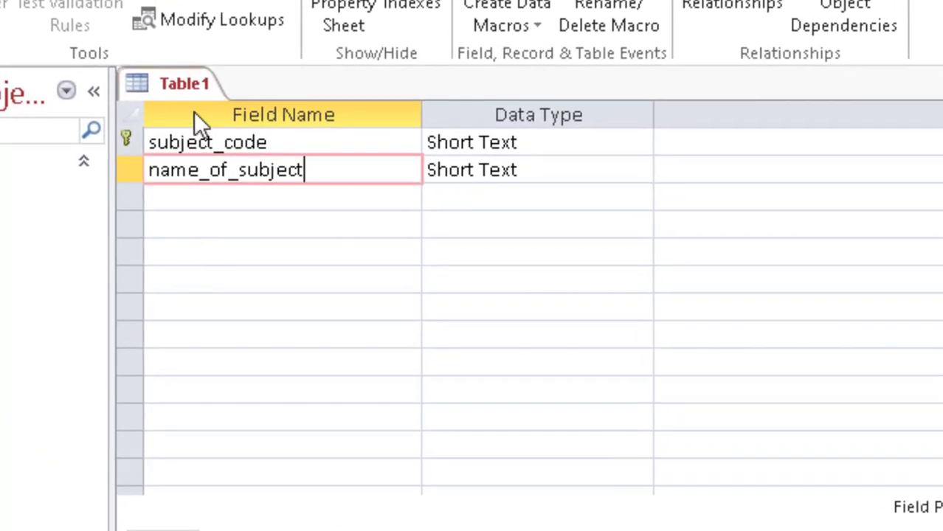
{"action": "left_click", "coordinate": [163, 141]}
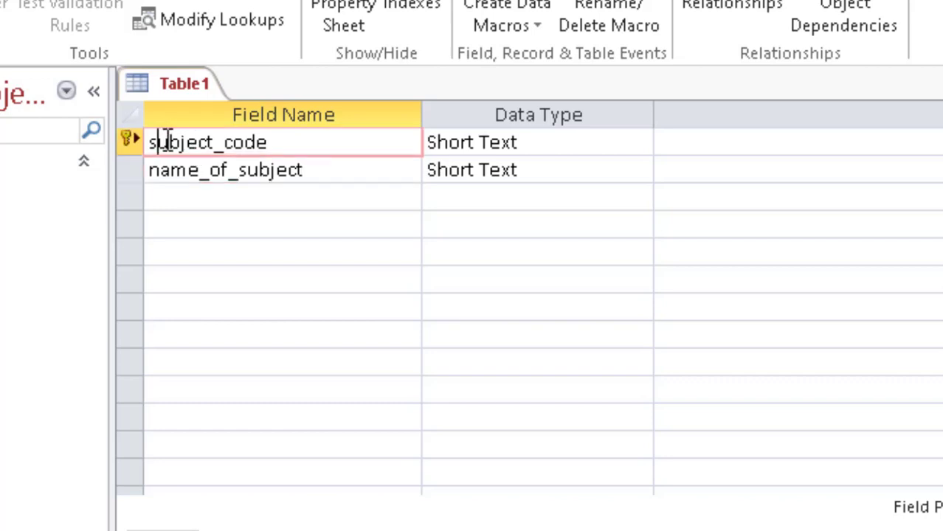
{"action": "left_click", "coordinate": [199, 170]}
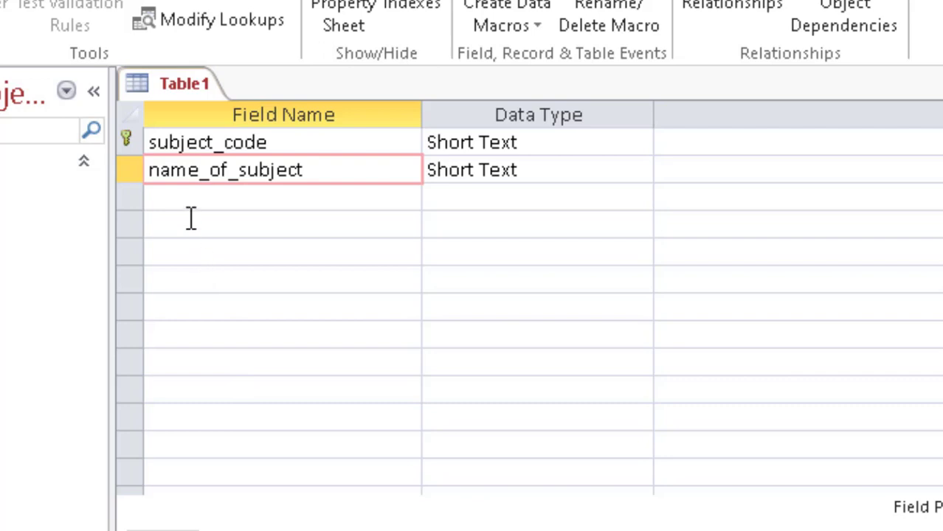
Save the new table under the name subjects
{"action": "key", "text": "ctrl+s"}
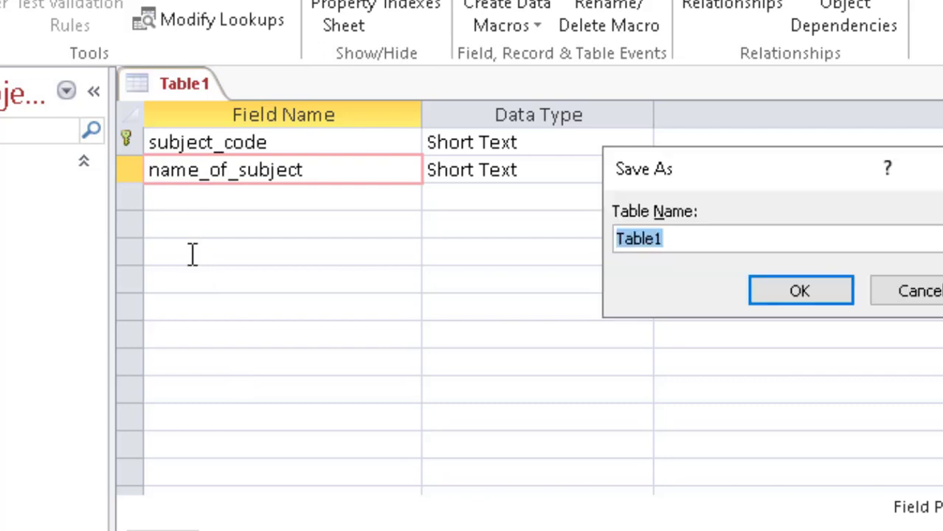
{"action": "type", "text": "subjects"}
{"action": "key", "text": "Return"}
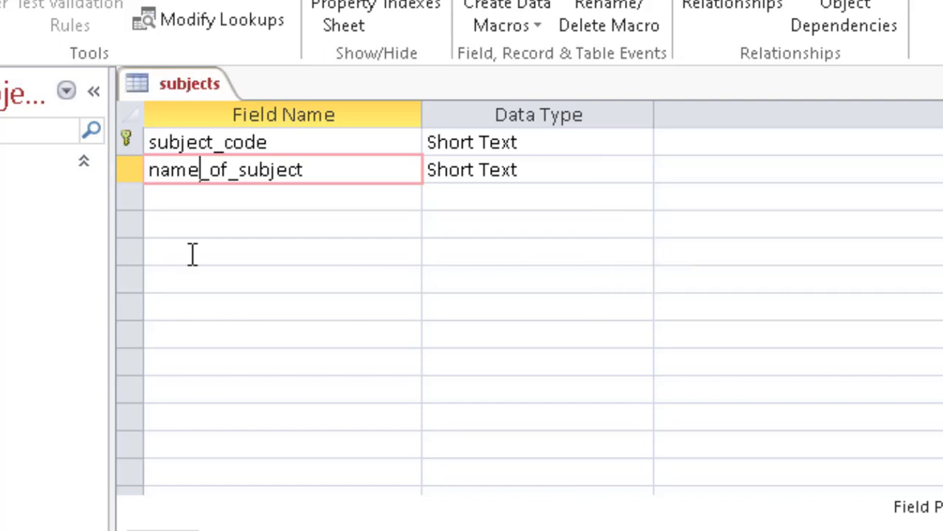
Save the changes to the subjects table and close it
{"action": "right_click", "coordinate": [182, 81]}
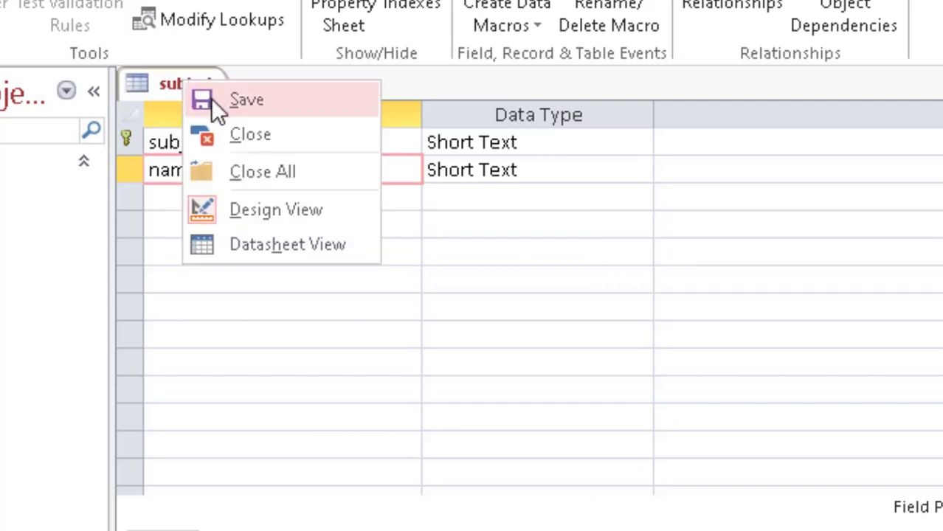
{"action": "left_click", "coordinate": [211, 98]}
{"action": "right_click", "coordinate": [174, 83]}
{"action": "left_click", "coordinate": [213, 137]}
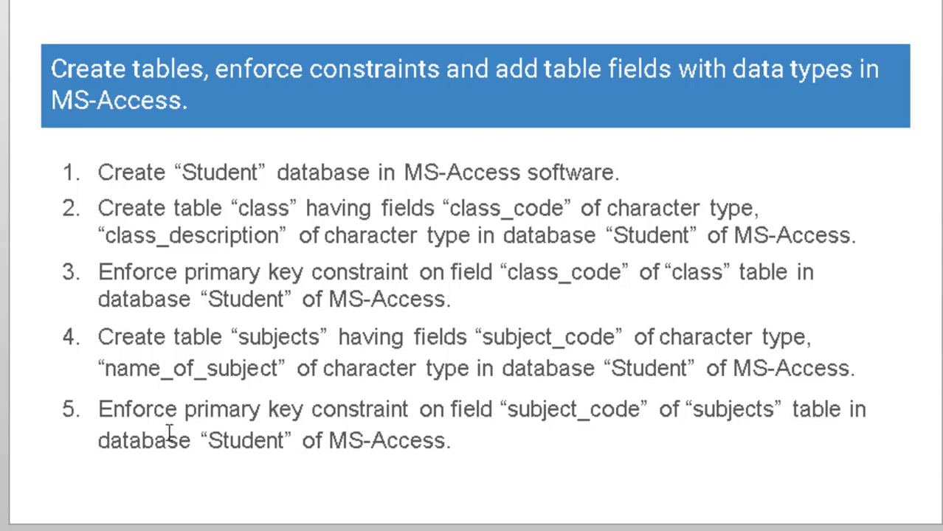
Start a new table in Design View with a first Short Text field named student_id
{"action": "key", "text": "Page_Down"}
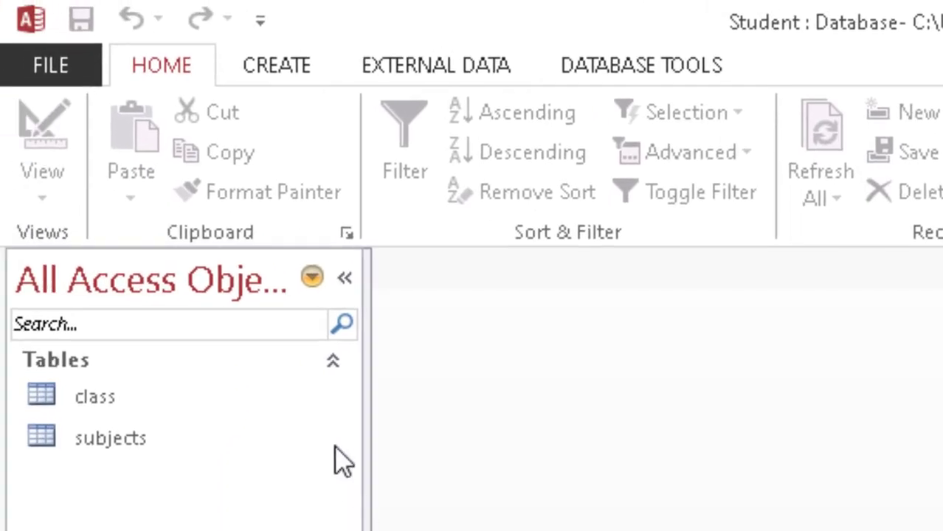
{"action": "left_click", "coordinate": [268, 67]}
{"action": "left_click", "coordinate": [238, 195]}
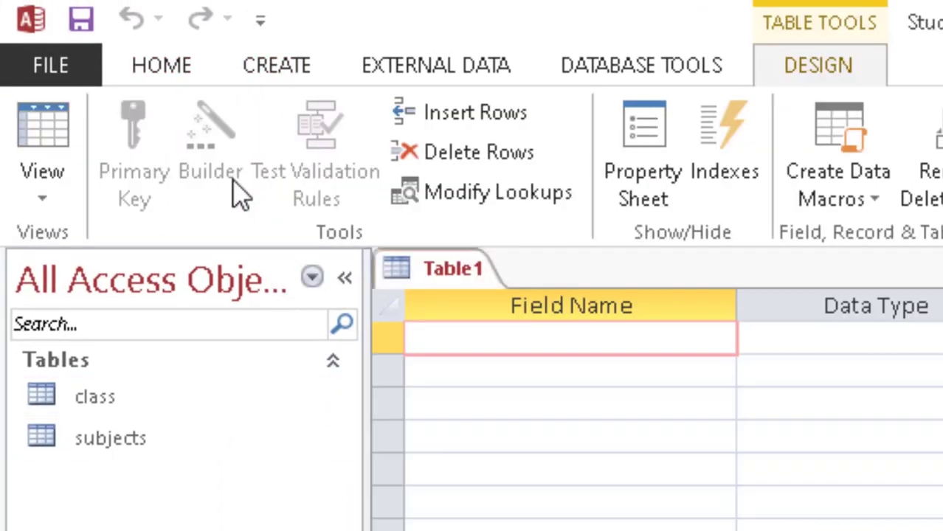
{"action": "type", "text": "n"}
{"action": "key", "text": "BackSpace"}
{"action": "key", "text": "BackSpace"}
{"action": "key", "text": "BackSpace"}
{"action": "type", "text": "tudent_id"}
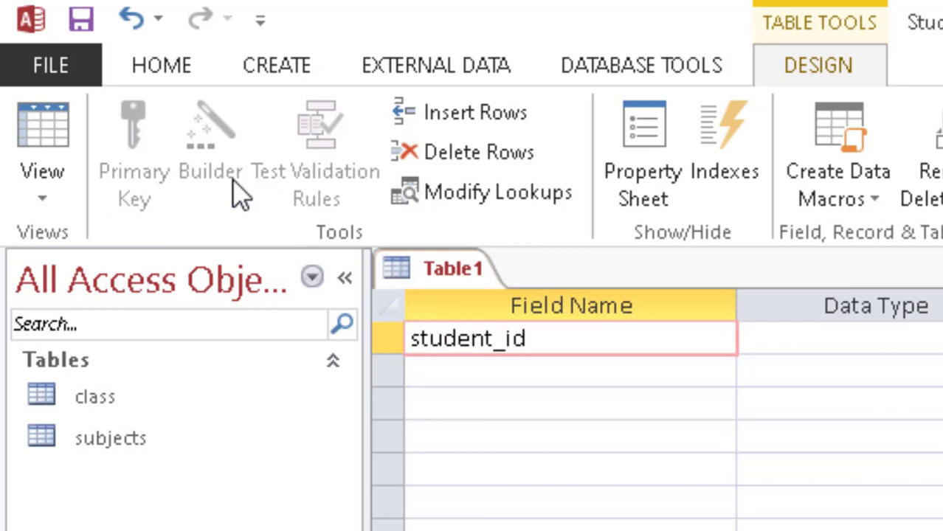
{"action": "key", "text": "Down"}
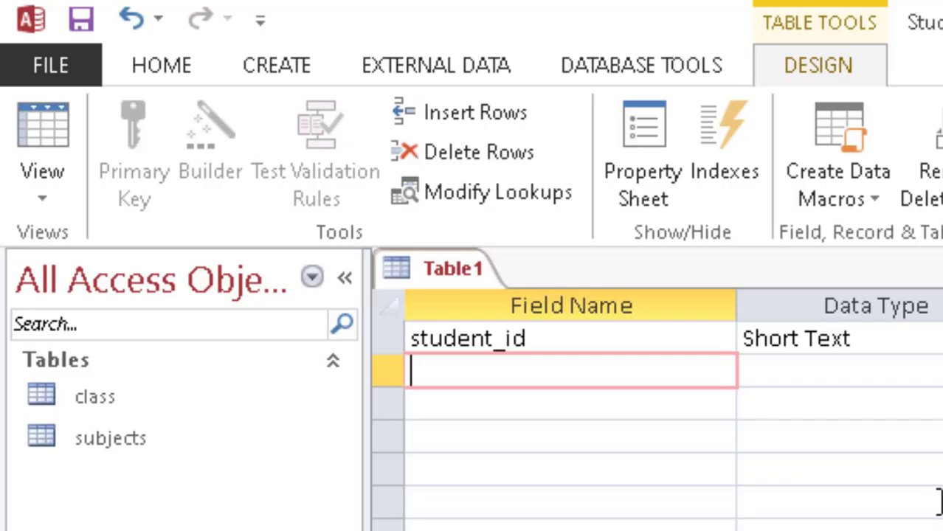
Add a second Short Text field named class_code below student_id
{"action": "type", "text": "class_Code"}
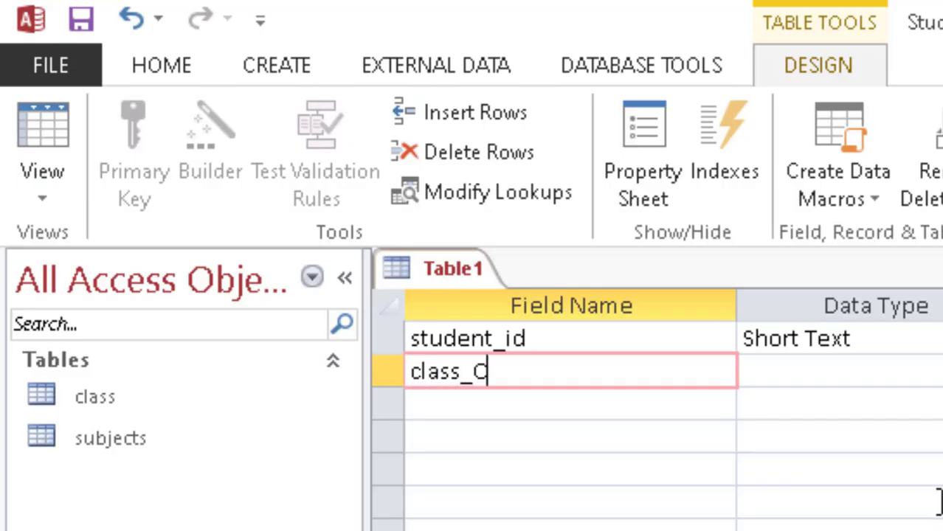
{"action": "key", "text": "BackSpace"}
{"action": "key", "text": "BackSpace"}
{"action": "key", "text": "BackSpace"}
{"action": "key", "text": "BackSpace"}
{"action": "type", "text": "code"}
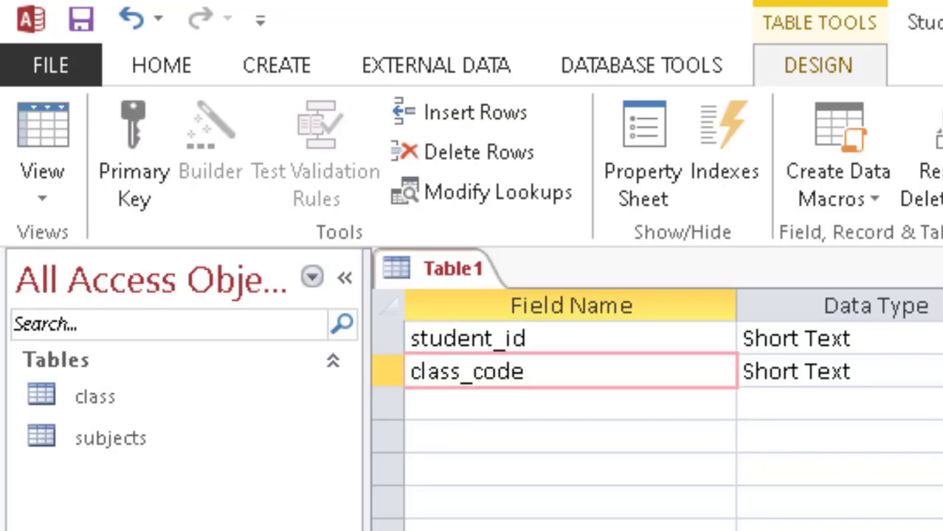
Add Short Text fields named student_name, father_name and address below class_code
{"action": "left_click", "coordinate": [443, 404]}
{"action": "type", "text": "st"}
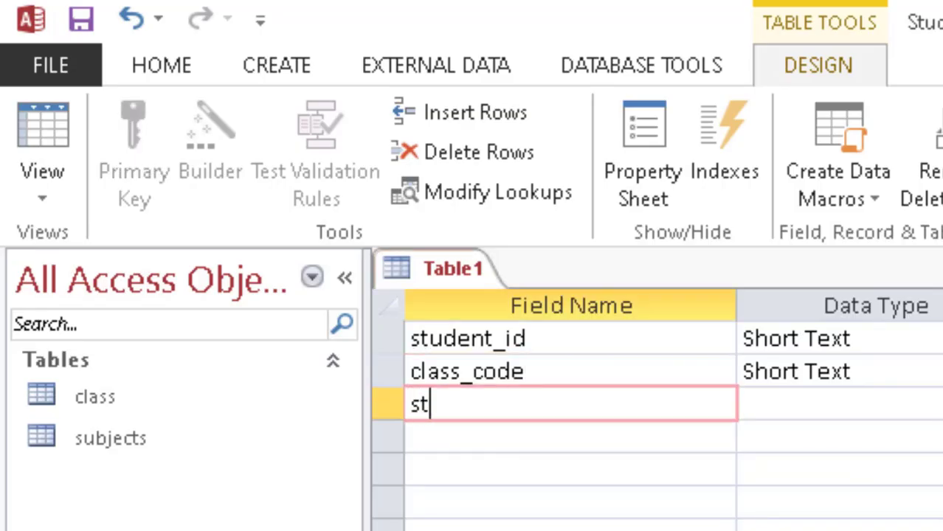
{"action": "type", "text": "udent_name"}
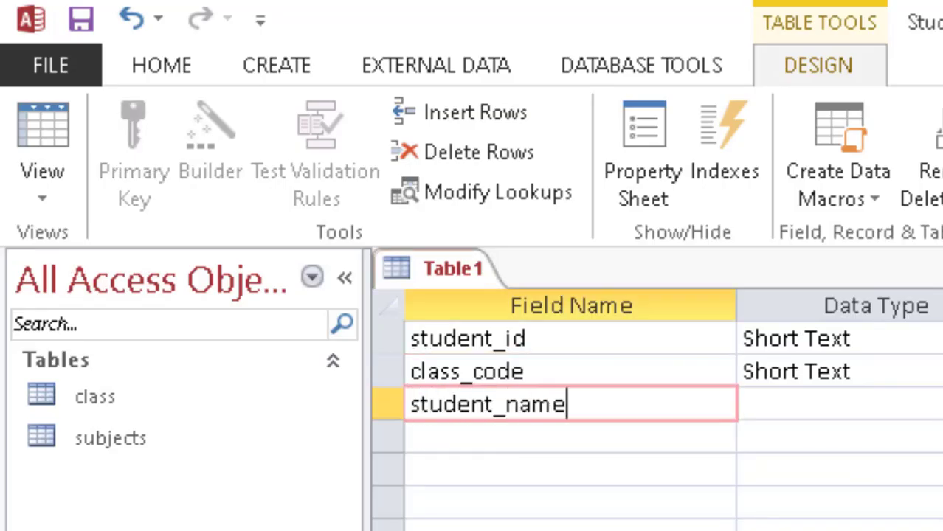
{"action": "left_click", "coordinate": [443, 436]}
{"action": "type", "text": "father_name"}
{"action": "left_click", "coordinate": [443, 470]}
{"action": "type", "text": "address"}
Add two more fields named contact_no and date_of_birth below address
{"action": "left_click", "coordinate": [443, 503]}
{"action": "type", "text": "dontact_no"}
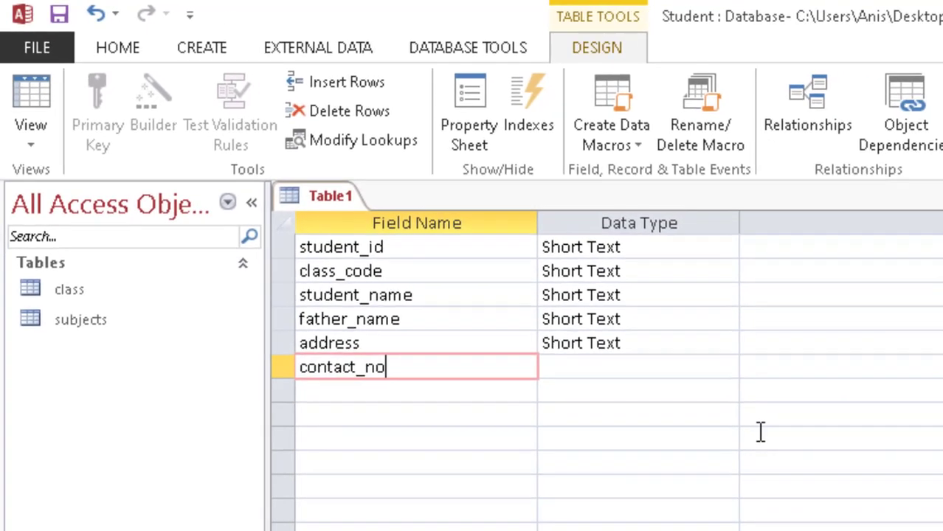
{"action": "key", "text": "Down"}
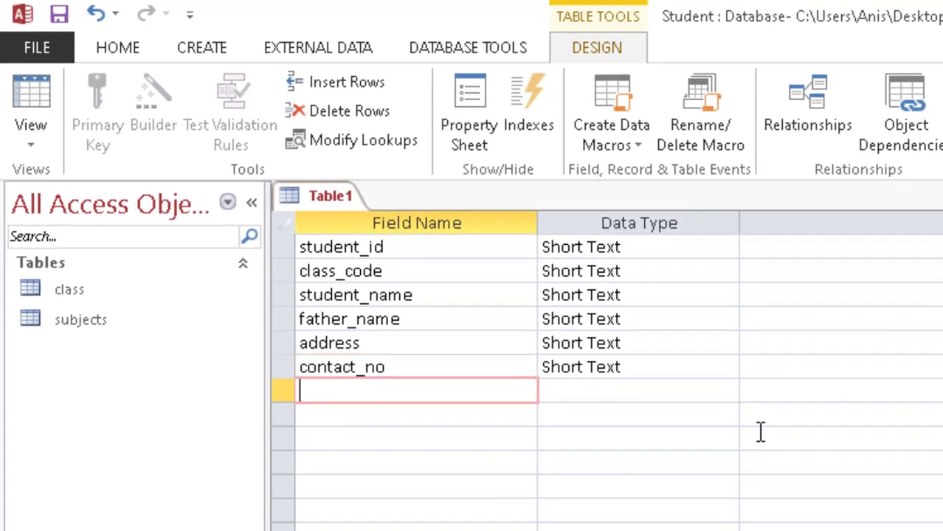
{"action": "type", "text": "date_of"}
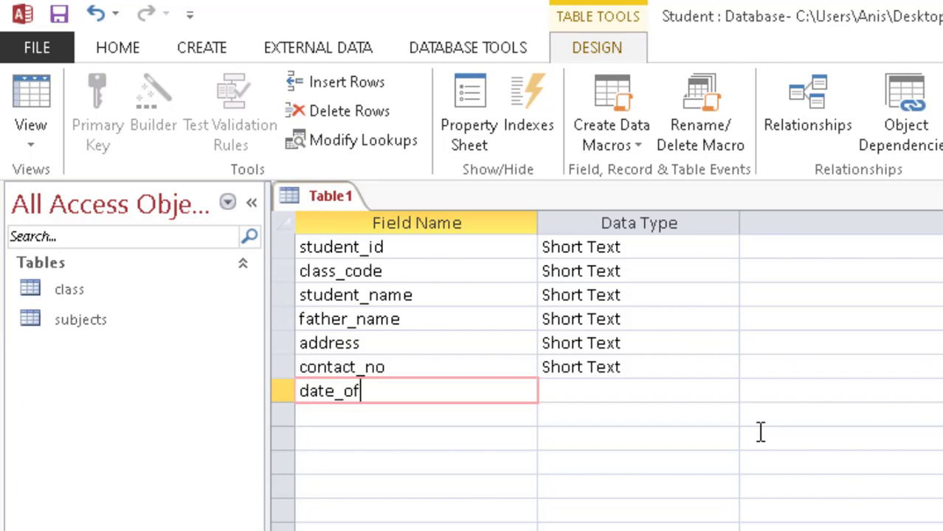
{"action": "type", "text": "_birth"}
Set the data type of student_id to Number and make the field the primary key
{"action": "left_click", "coordinate": [424, 249]}
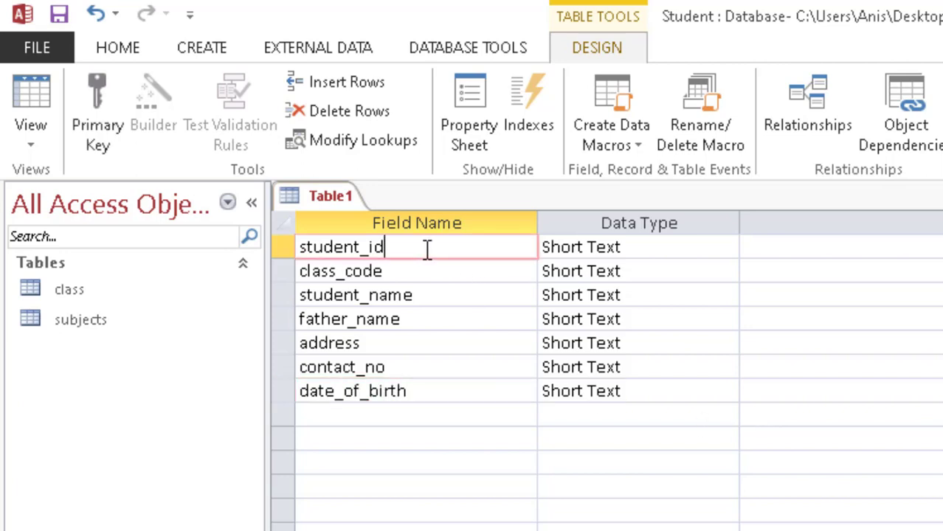
{"action": "left_click", "coordinate": [679, 247]}
{"action": "left_click", "coordinate": [729, 255]}
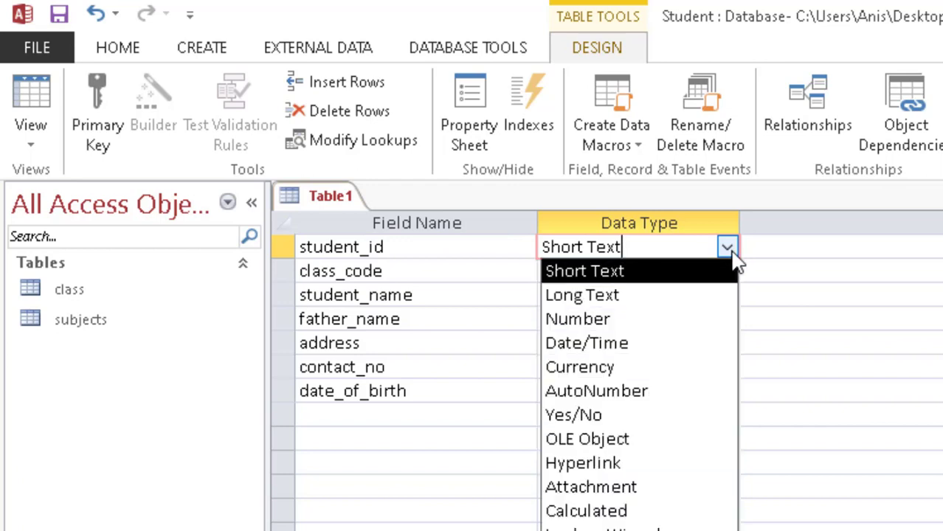
{"action": "left_click", "coordinate": [650, 322]}
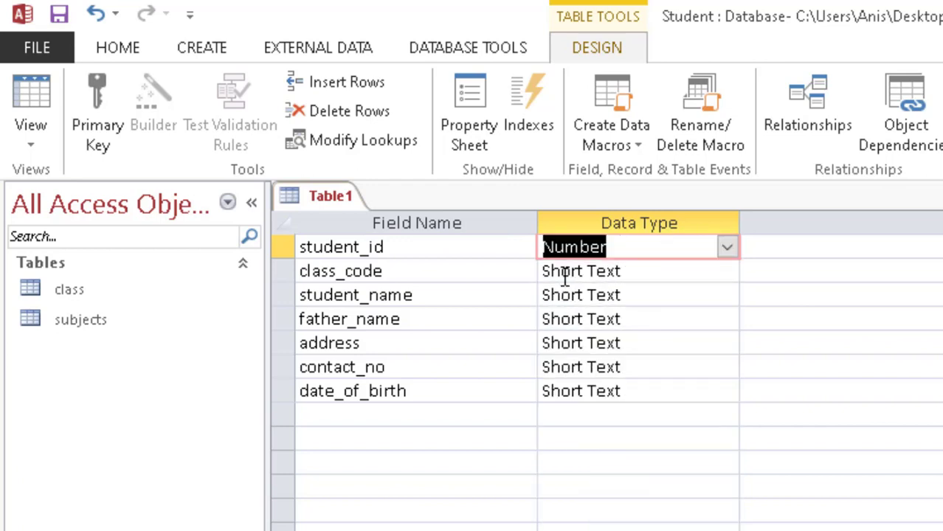
{"action": "left_click", "coordinate": [395, 248]}
{"action": "left_click", "coordinate": [96, 98]}
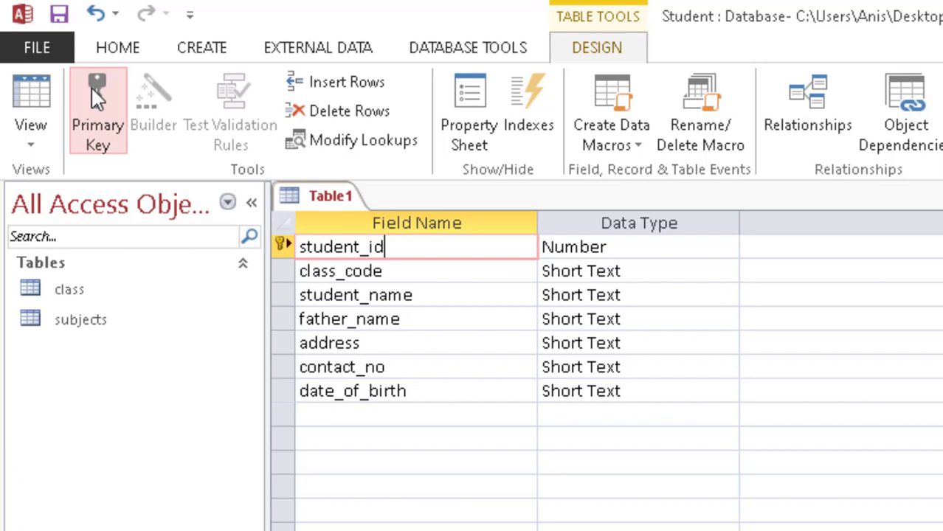
{"action": "left_click", "coordinate": [404, 274]}
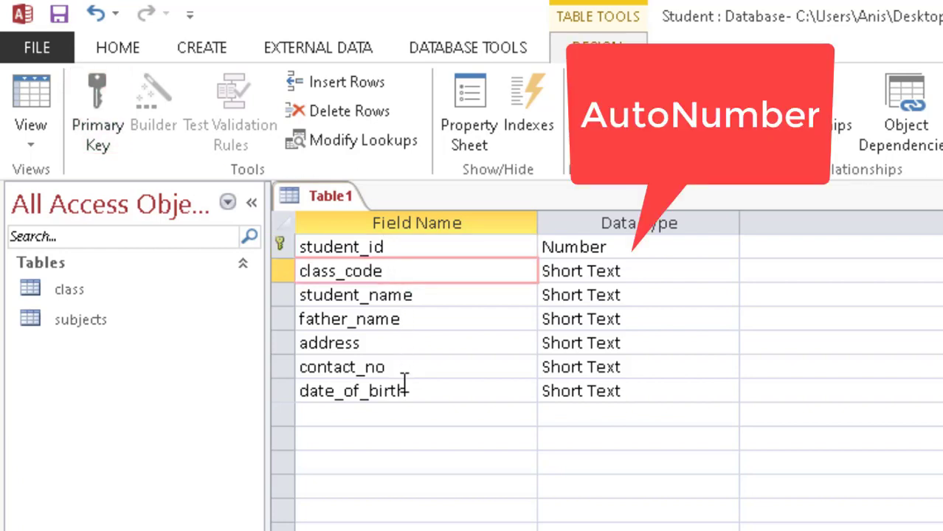
{"action": "left_click", "coordinate": [444, 394]}
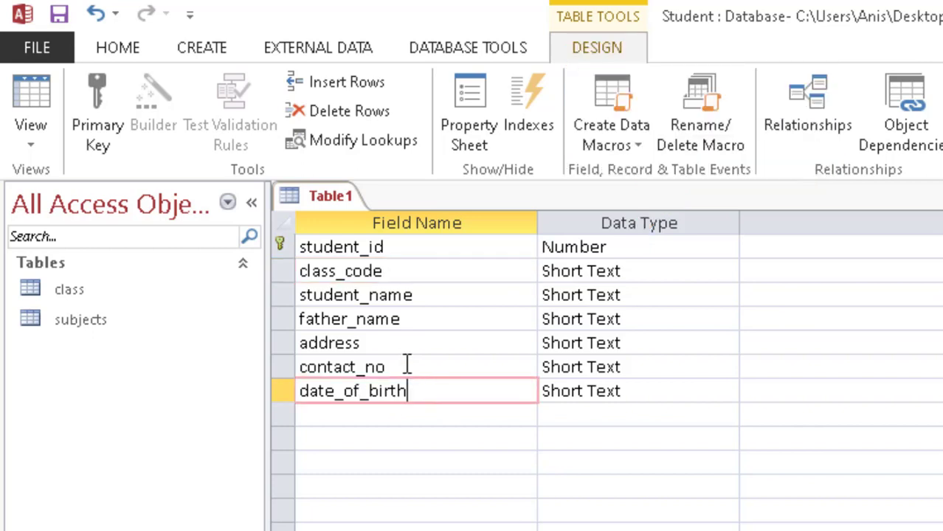
{"action": "left_click", "coordinate": [408, 368]}
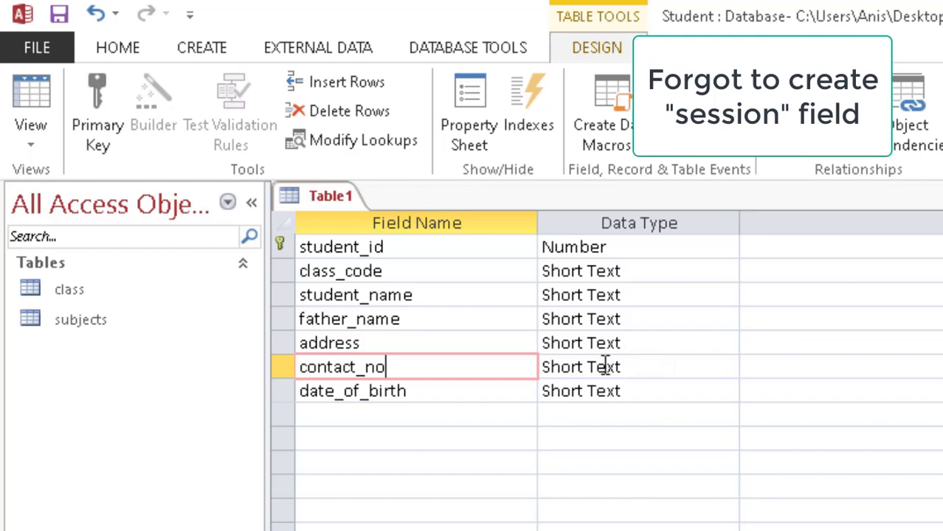
Set the data type of the date_of_birth field to Date/Time
{"action": "left_click", "coordinate": [449, 389]}
{"action": "left_click", "coordinate": [659, 391]}
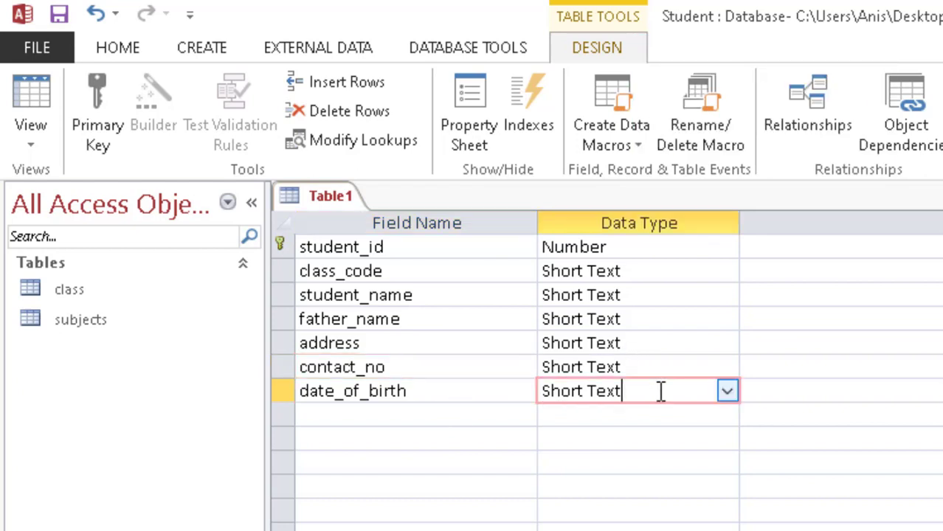
{"action": "left_click", "coordinate": [727, 393]}
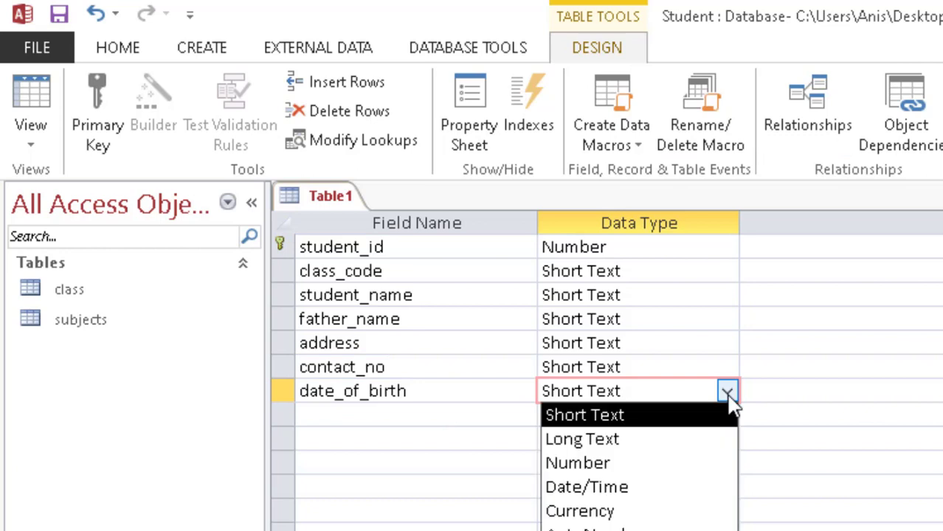
{"action": "left_click", "coordinate": [661, 463]}
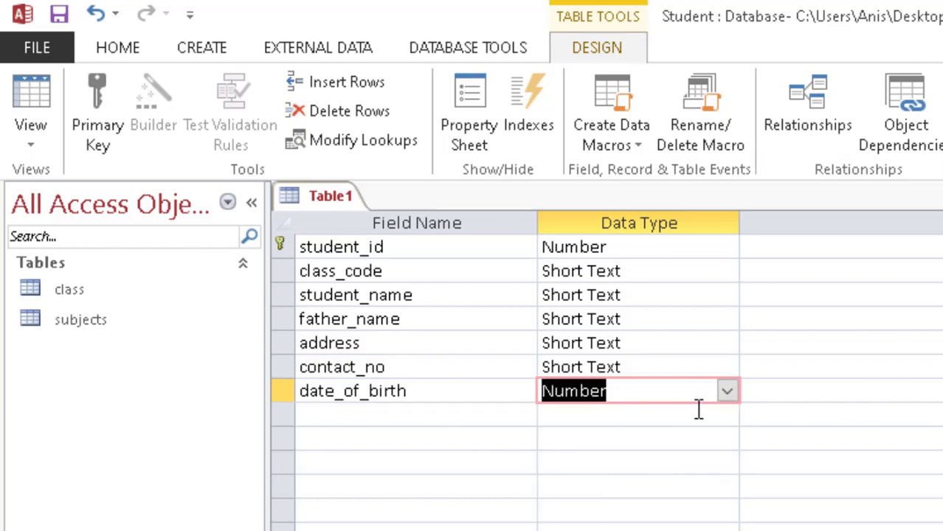
{"action": "left_click", "coordinate": [727, 393]}
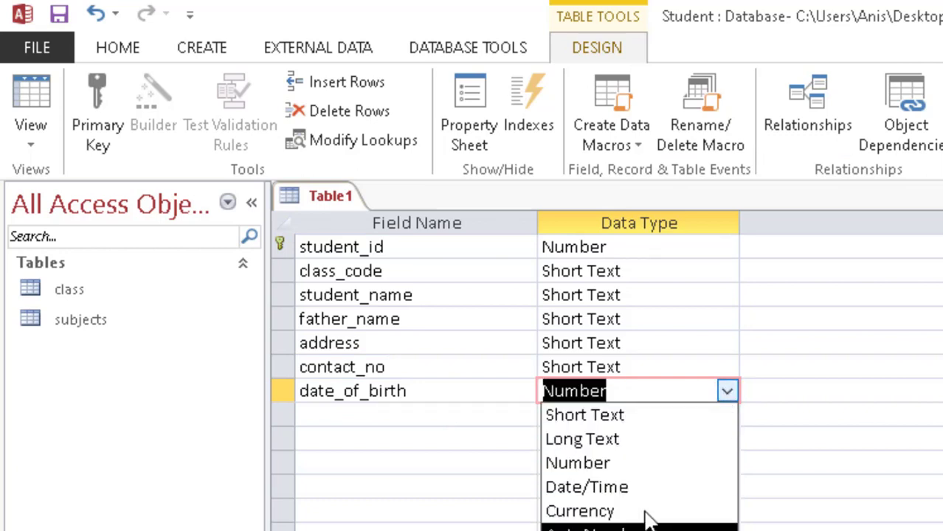
{"action": "left_click", "coordinate": [621, 490]}
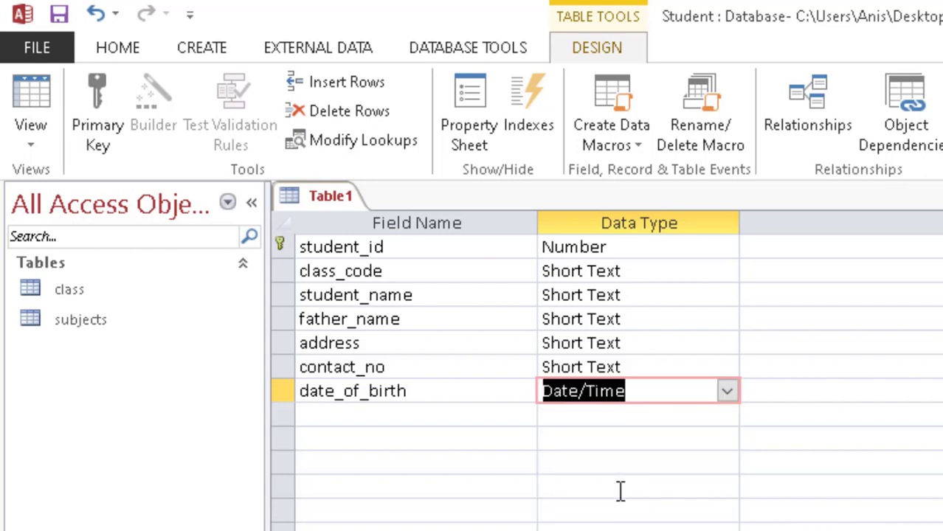
{"action": "left_click", "coordinate": [420, 249]}
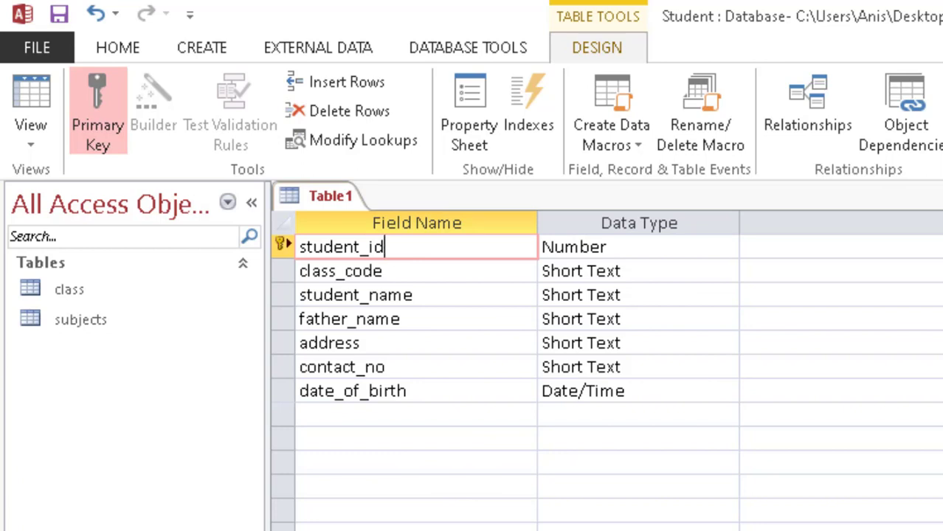
{"action": "key", "text": "alt+Tab"}
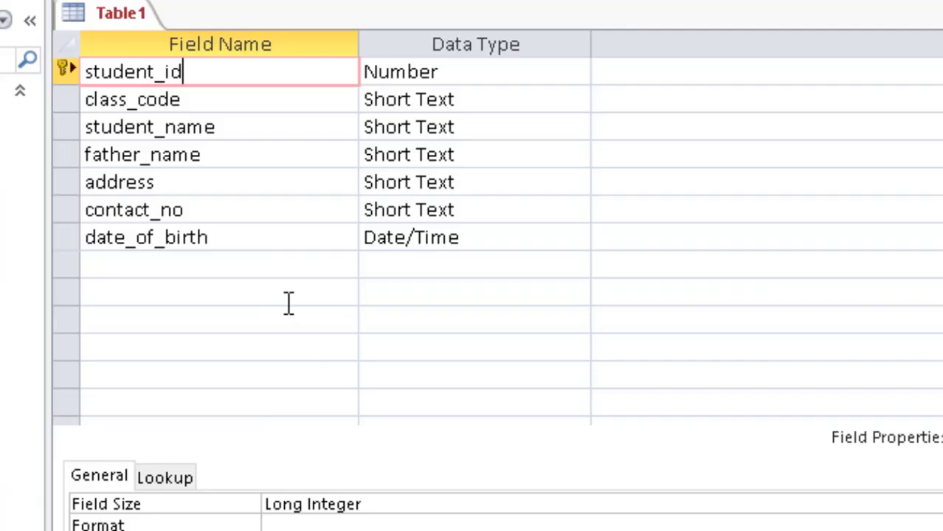
{"action": "left_click", "coordinate": [288, 298]}
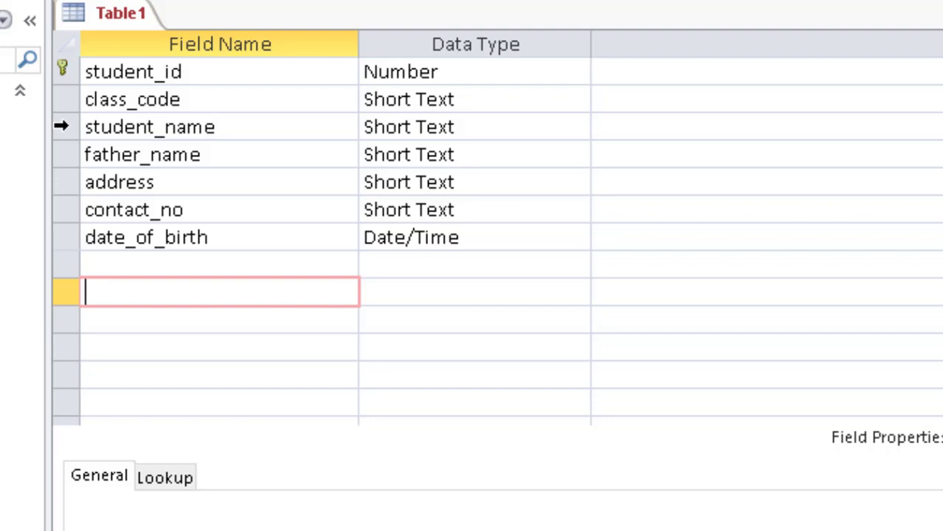
Insert a Short Text field named session between class_code and student_name
{"action": "left_click", "coordinate": [60, 127]}
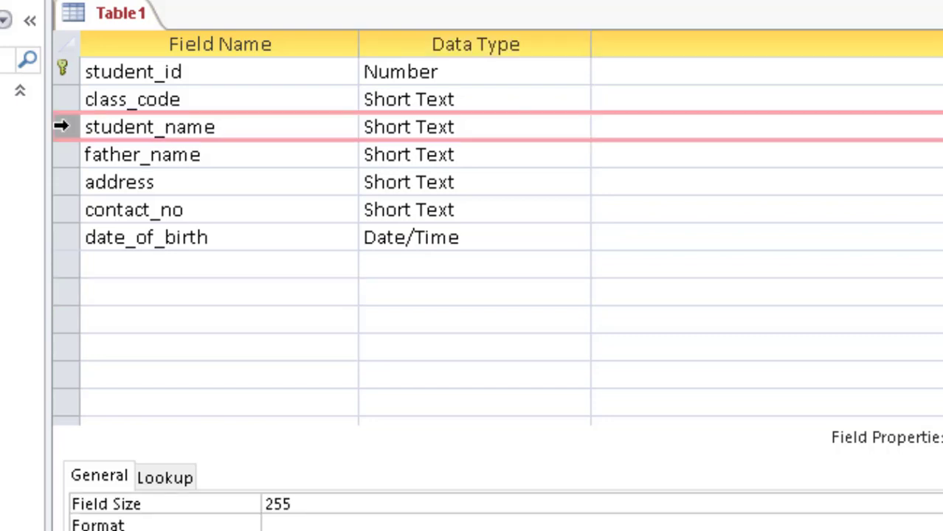
{"action": "right_click", "coordinate": [61, 126]}
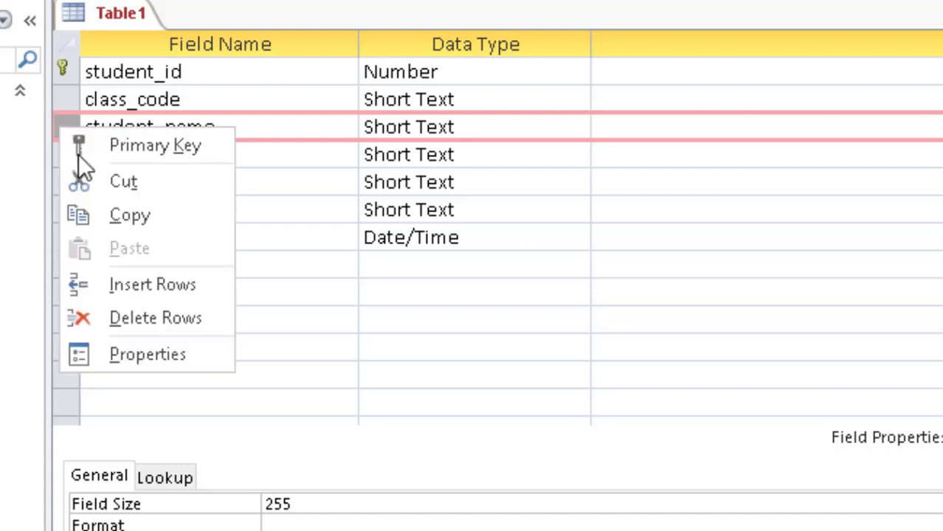
{"action": "left_click", "coordinate": [122, 287]}
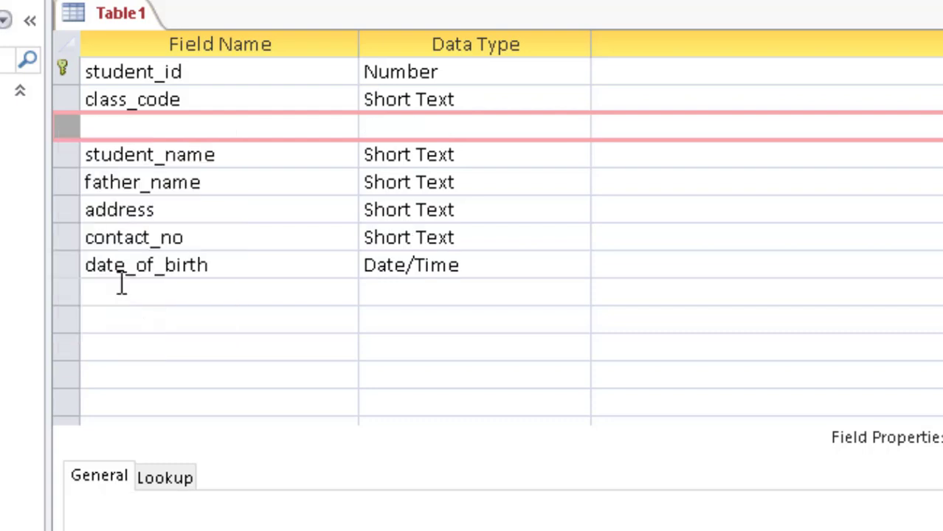
{"action": "left_click", "coordinate": [147, 127]}
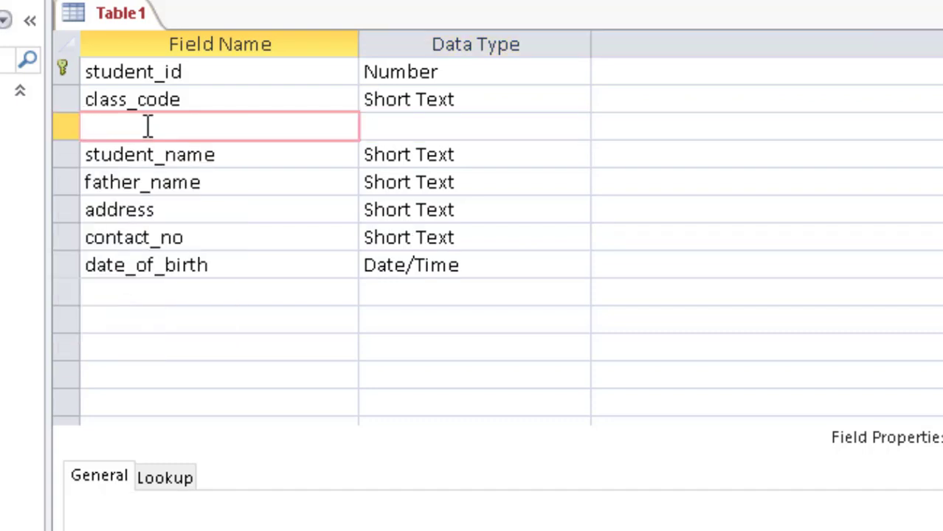
{"action": "type", "text": "session"}
{"action": "key", "text": "Tab"}
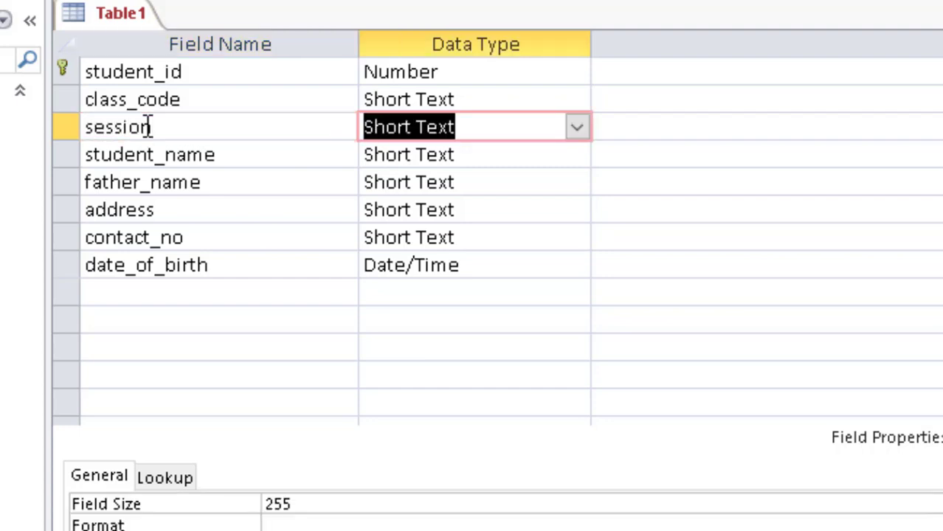
Save the table under the name students_registrations
{"action": "key", "text": "ctrl+s"}
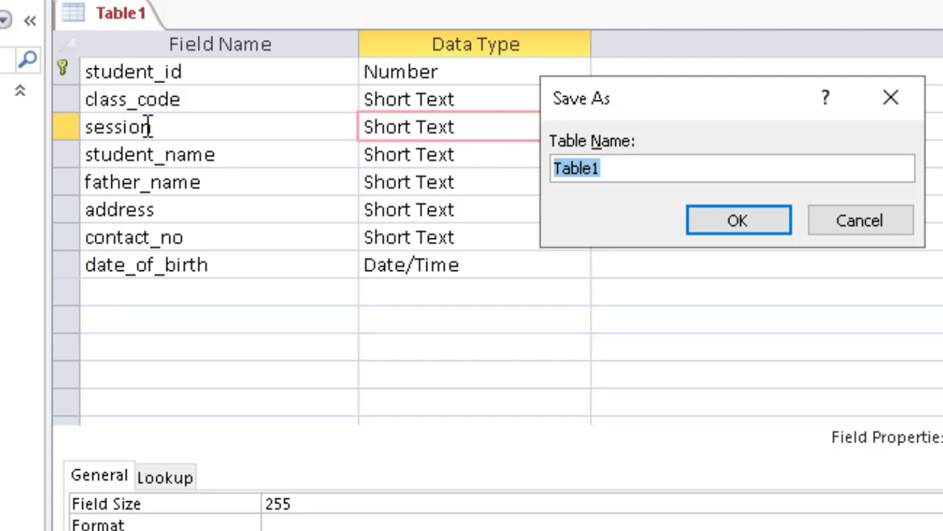
{"action": "type", "text": "students_registrations"}
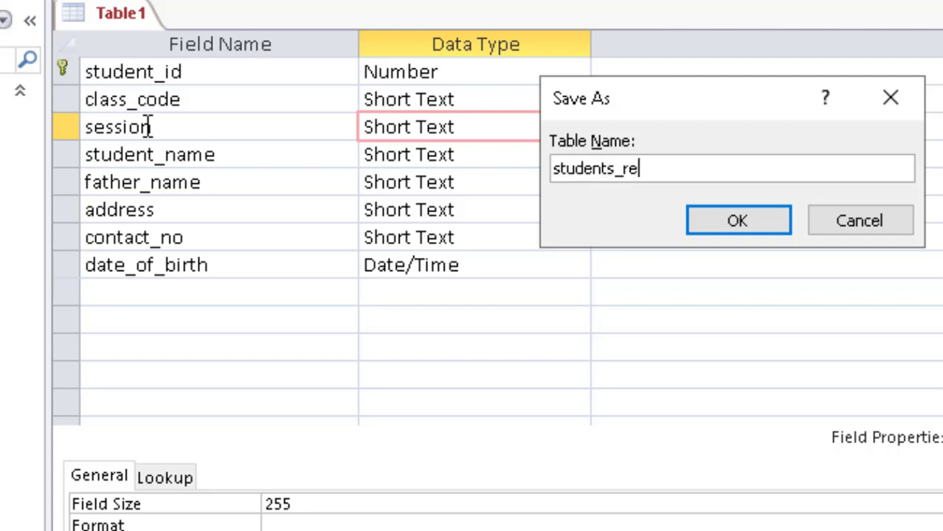
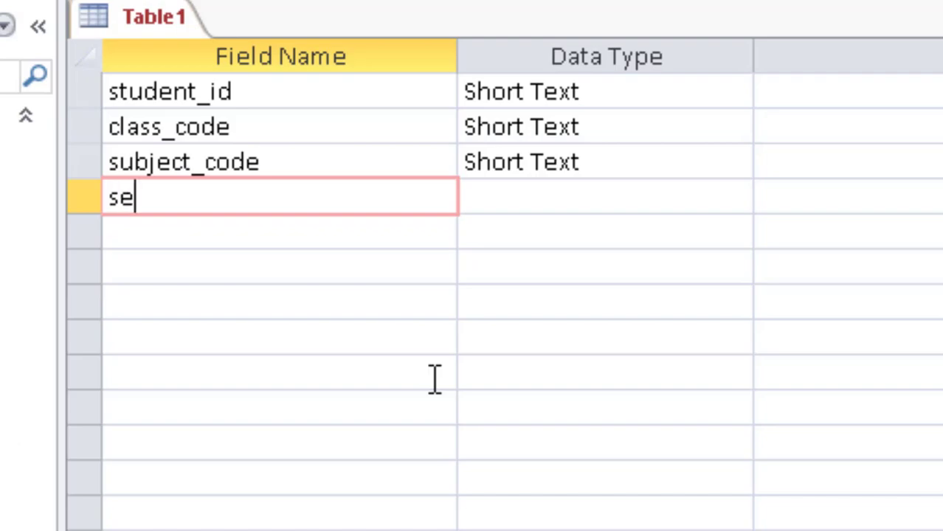
Finish the session field and add fields named total_marks and obtained_marks below it
{"action": "key", "text": "alt+Tab"}
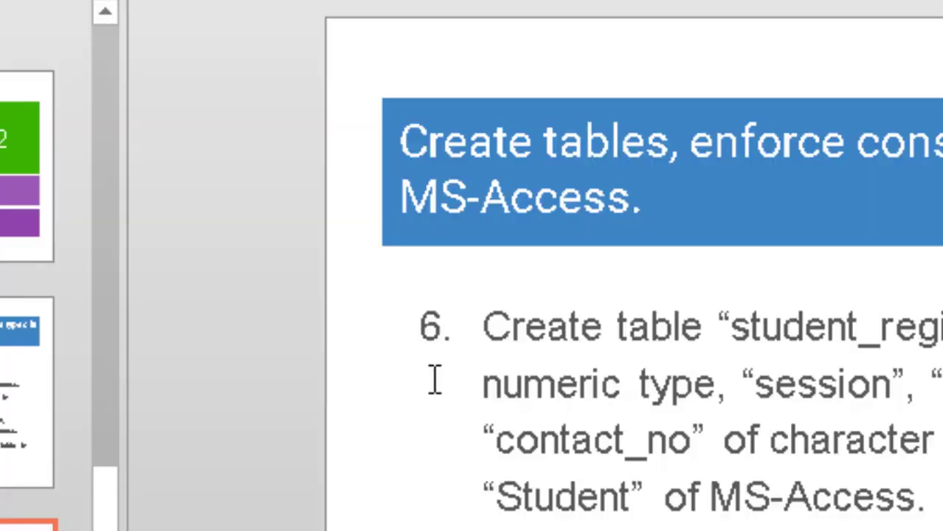
{"action": "key", "text": "alt+Tab"}
{"action": "key", "text": "Down"}
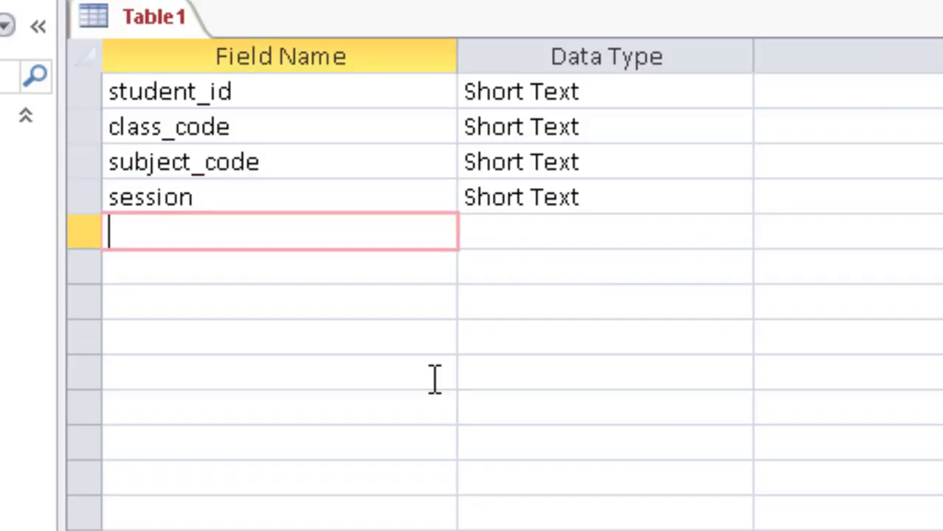
{"action": "type", "text": "total_marks"}
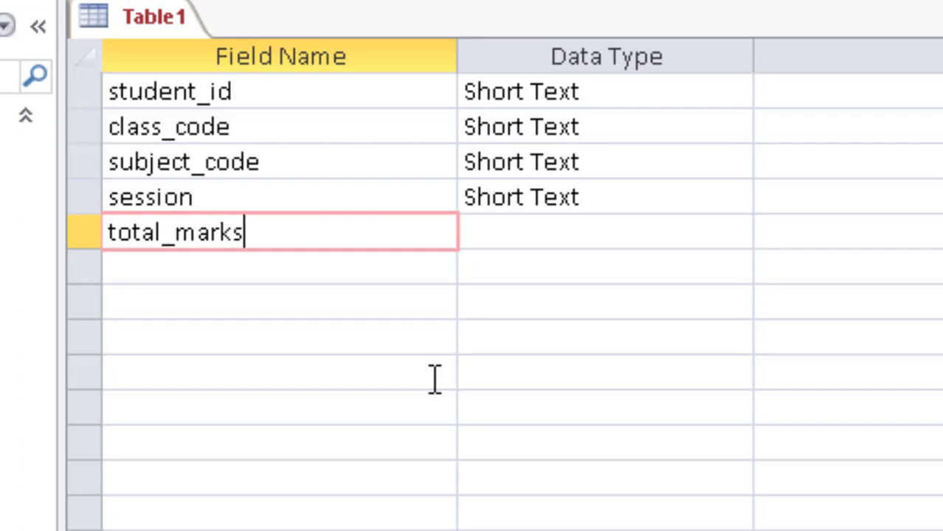
{"action": "key", "text": "Down"}
{"action": "type", "text": "obt"}
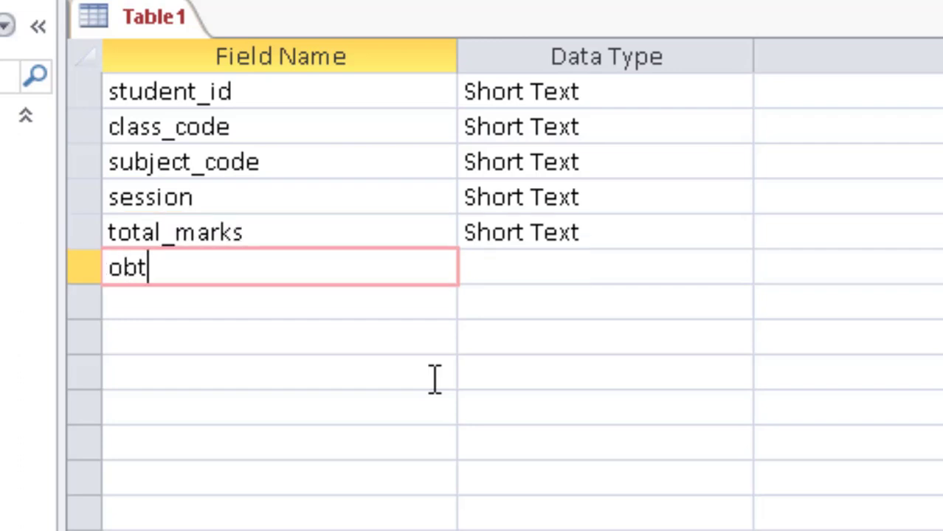
{"action": "type", "text": "ained_marks"}
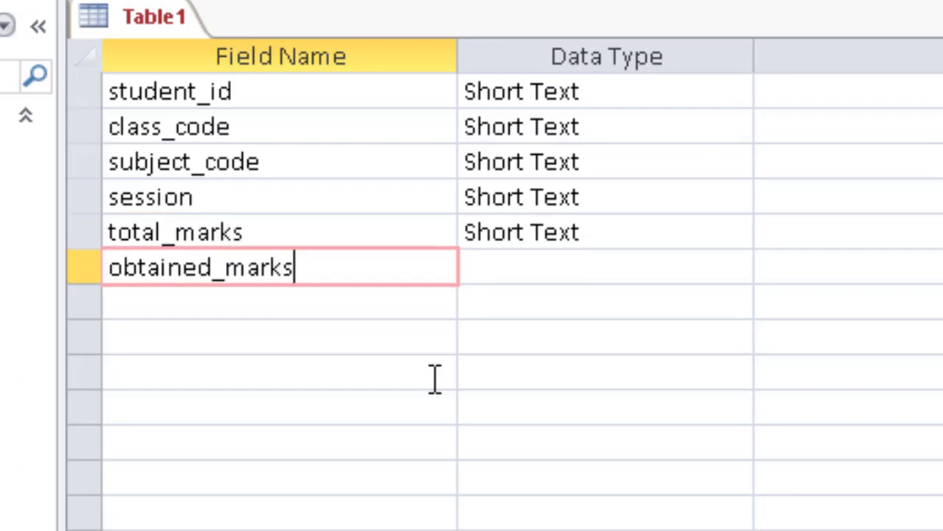
Add a field named percentage below obtained_marks
{"action": "key", "text": "Up"}
{"action": "key", "text": "Down"}
{"action": "key", "text": "Down"}
{"action": "key", "text": "alt+Tab"}
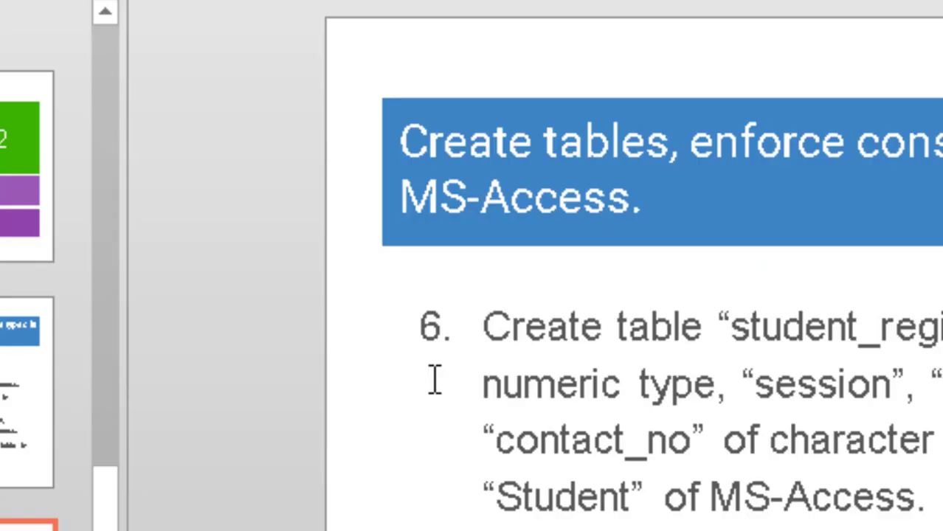
{"action": "key", "text": "alt+Tab"}
{"action": "type", "text": "percentage"}
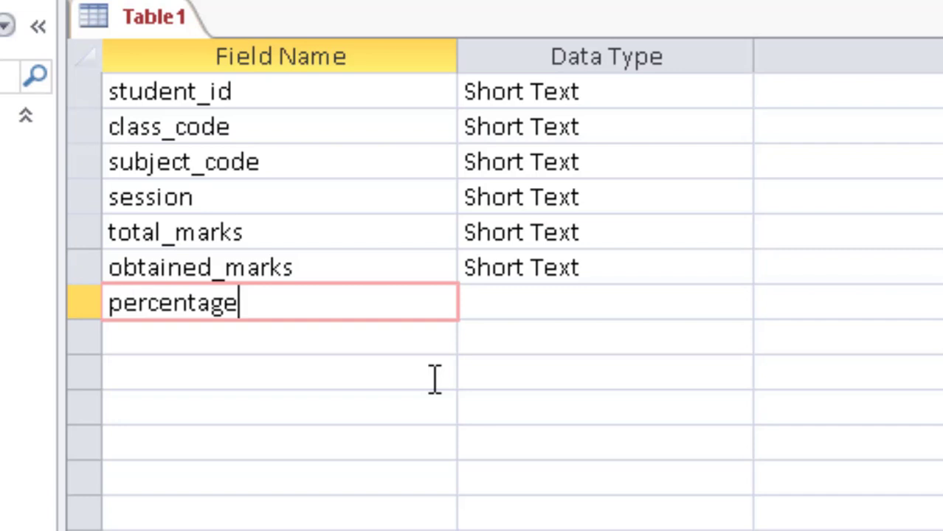
Set the data type of the total_marks, obtained_marks and percentage fields to Number
{"action": "left_click", "coordinate": [519, 298]}
{"action": "left_click", "coordinate": [558, 232]}
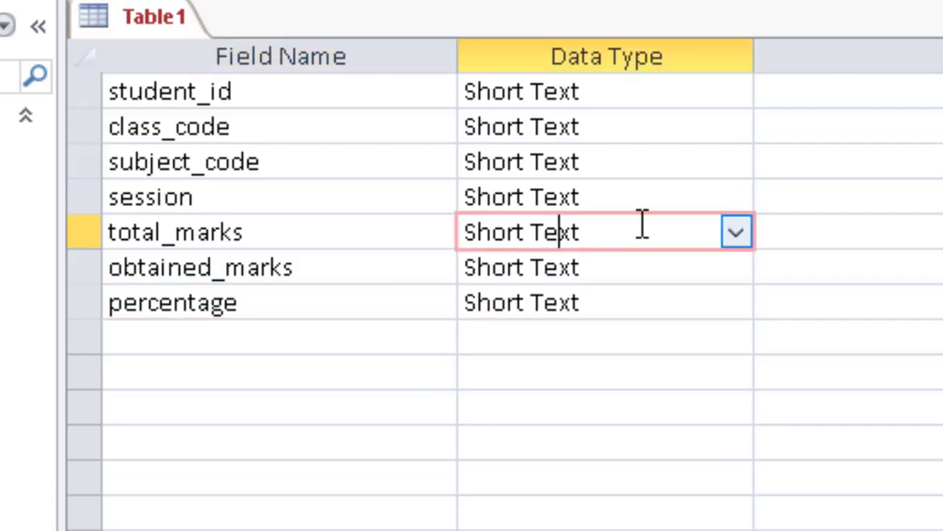
{"action": "left_click", "coordinate": [736, 233]}
{"action": "left_click", "coordinate": [549, 340]}
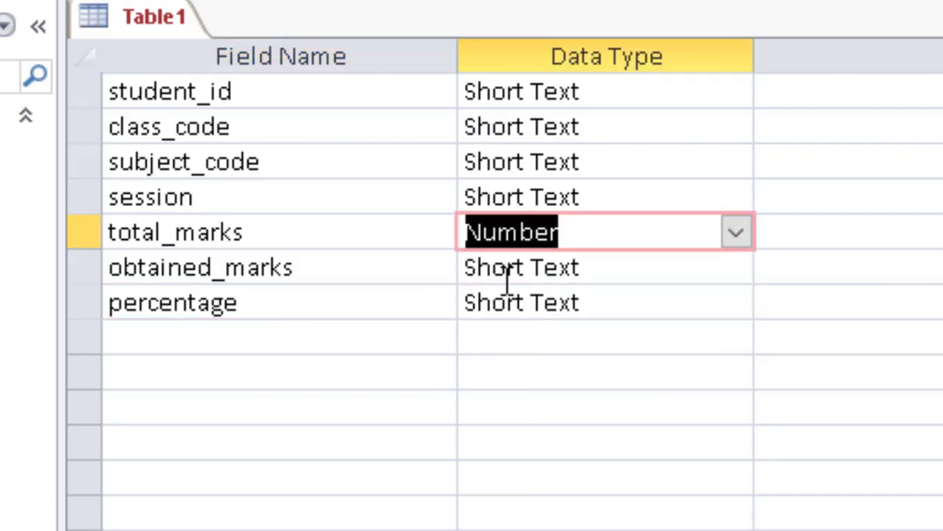
{"action": "left_click", "coordinate": [509, 277]}
{"action": "left_click", "coordinate": [736, 269]}
{"action": "left_click", "coordinate": [564, 376]}
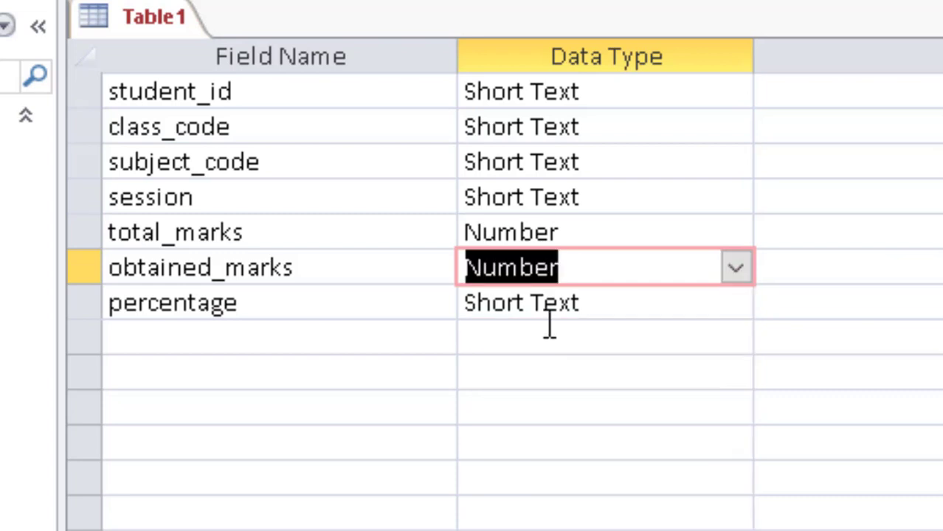
{"action": "left_click", "coordinate": [528, 304]}
{"action": "left_click", "coordinate": [735, 306]}
{"action": "left_click", "coordinate": [568, 407]}
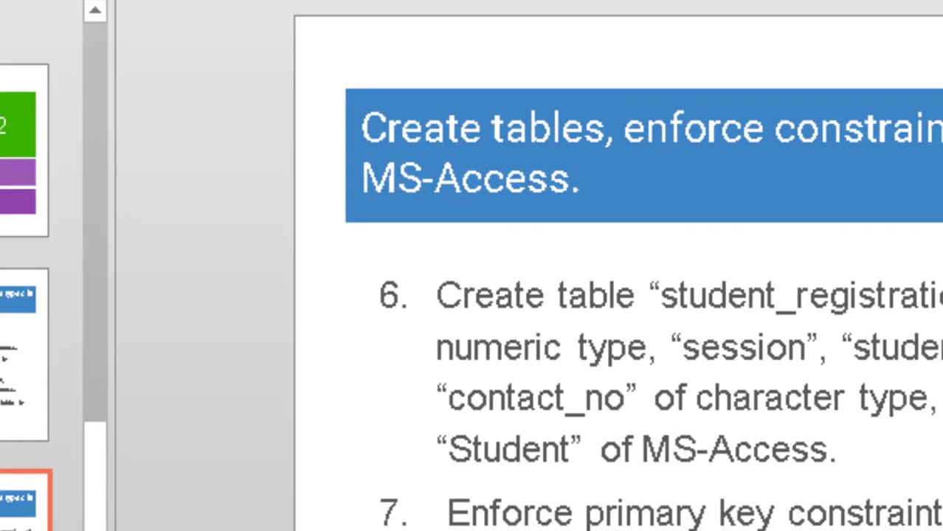
Enforce a not-null constraint on student_id by setting its Required property to Yes
{"action": "scroll", "coordinate": [625, 409], "scroll_direction": "down", "scroll_amount": 2}
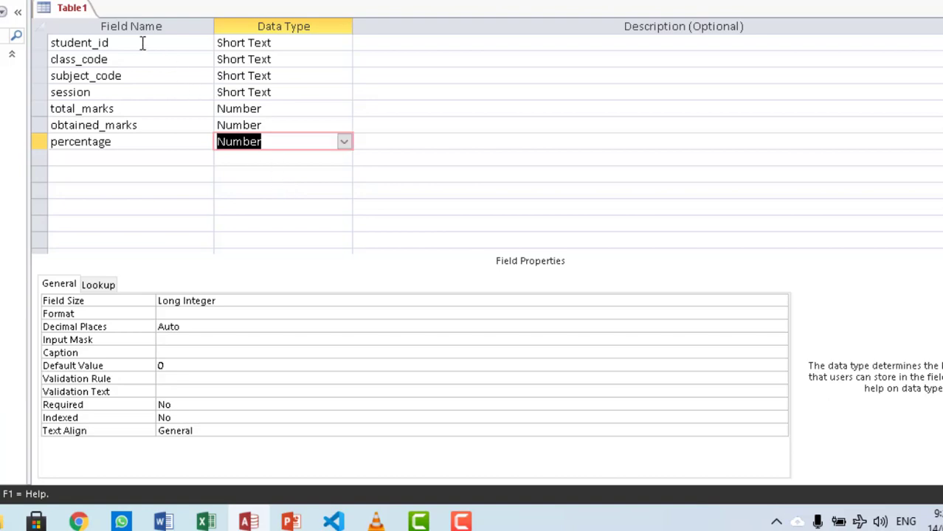
{"action": "left_click", "coordinate": [142, 42]}
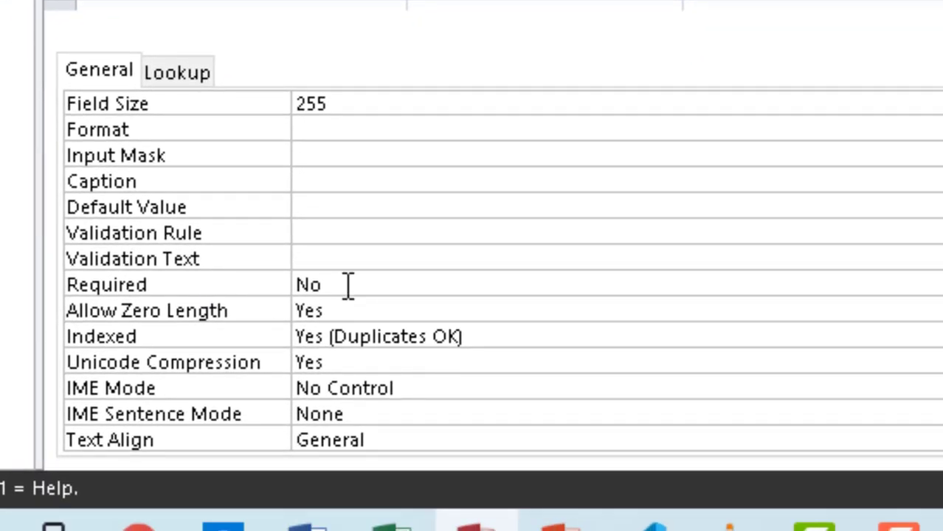
{"action": "left_click", "coordinate": [347, 286]}
{"action": "key", "text": "alt+Down"}
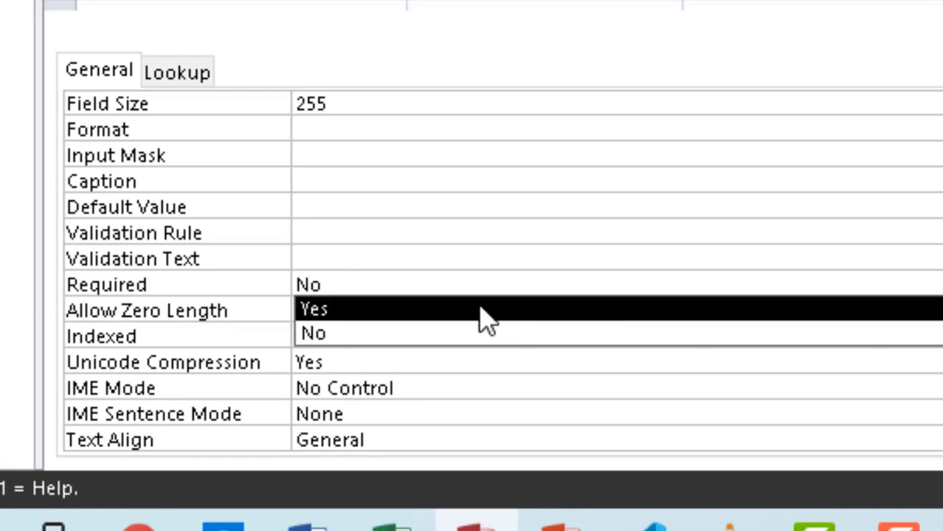
{"action": "left_click", "coordinate": [323, 326]}
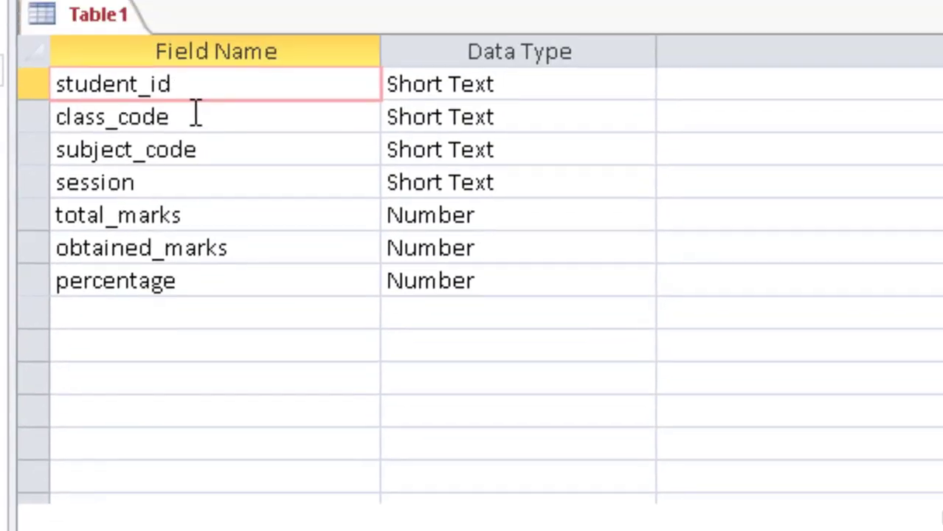
Set the Required property to Yes for the class_code and subject_code fields
{"action": "left_click", "coordinate": [196, 116]}
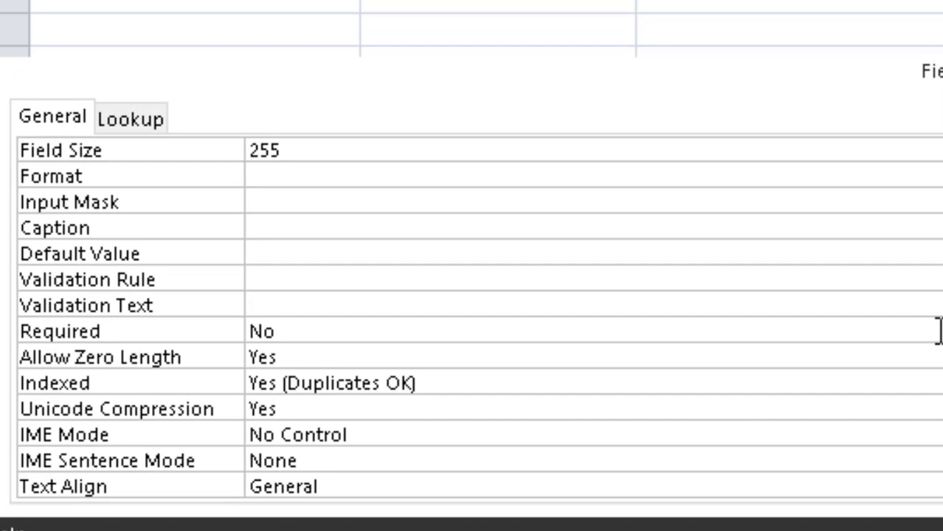
{"action": "left_click", "coordinate": [939, 332]}
{"action": "key", "text": "alt+Down"}
{"action": "left_click", "coordinate": [266, 357]}
{"action": "left_click", "coordinate": [187, 150]}
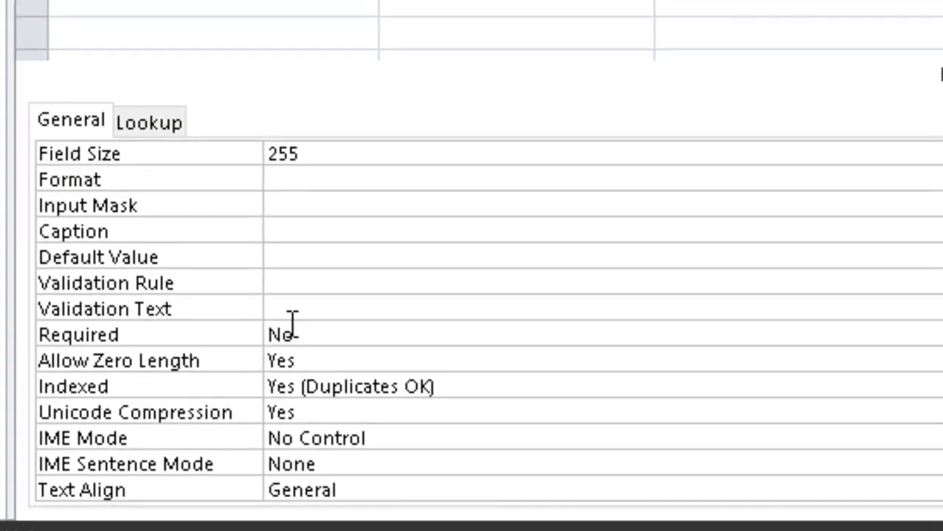
{"action": "left_click", "coordinate": [312, 330]}
{"action": "key", "text": "alt+Down"}
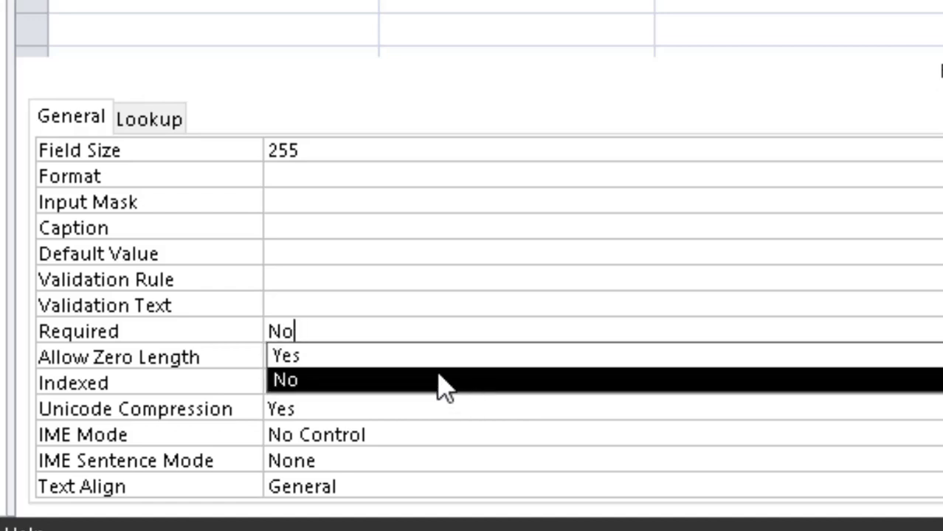
{"action": "left_click", "coordinate": [372, 360]}
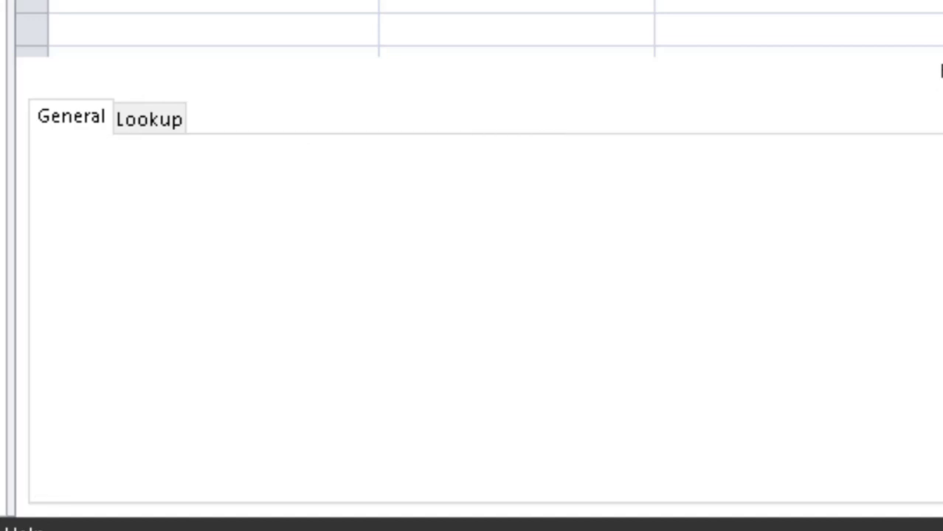
Save the table as student_test_record and accept the creation of an automatic primary key
{"action": "key", "text": "ctrl+s"}
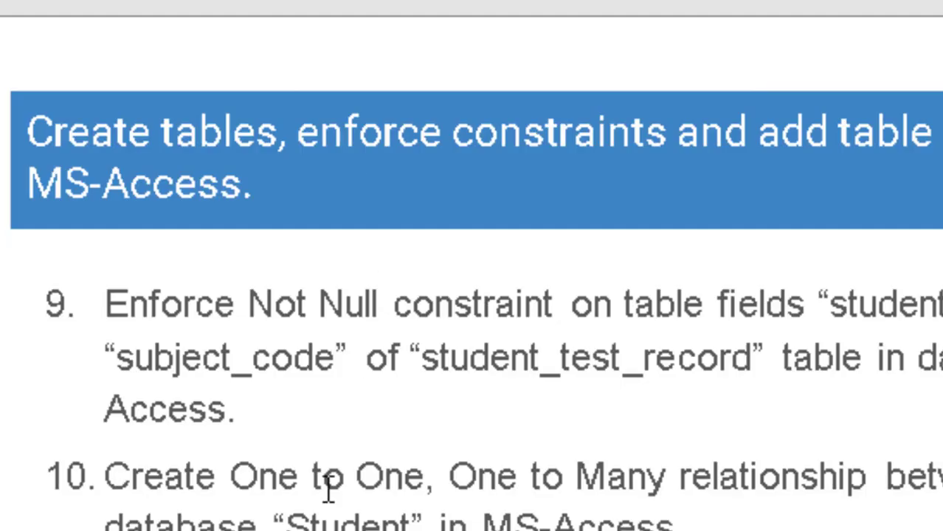
{"action": "scroll", "coordinate": [299, 353], "scroll_direction": "up", "scroll_amount": 2}
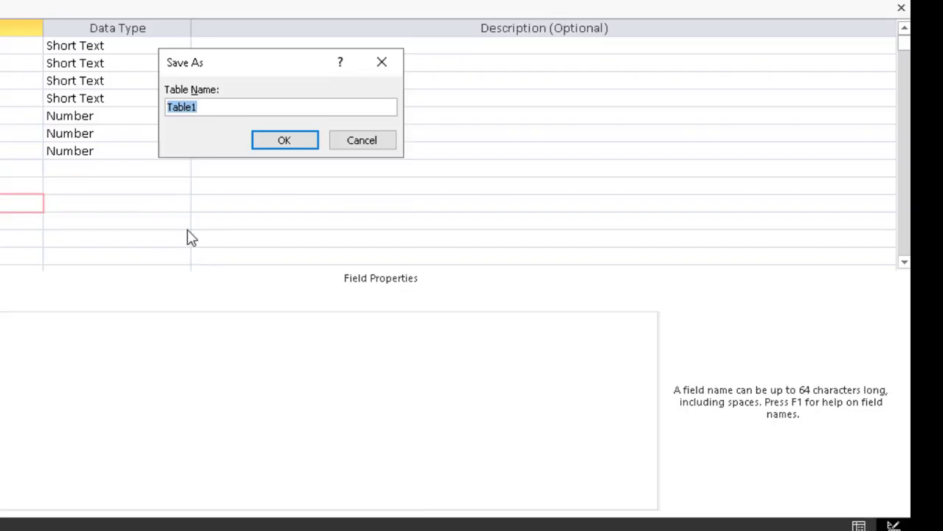
{"action": "type", "text": "student"}
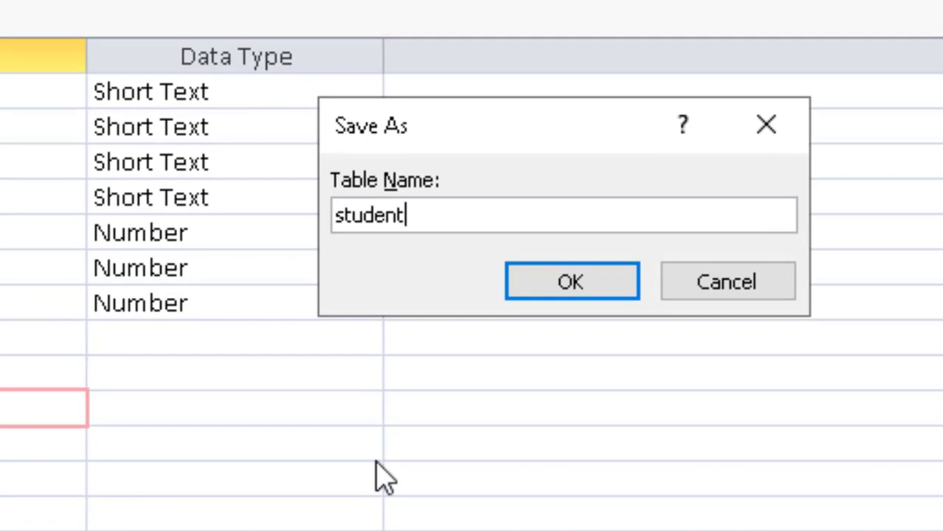
{"action": "type", "text": "_test_record"}
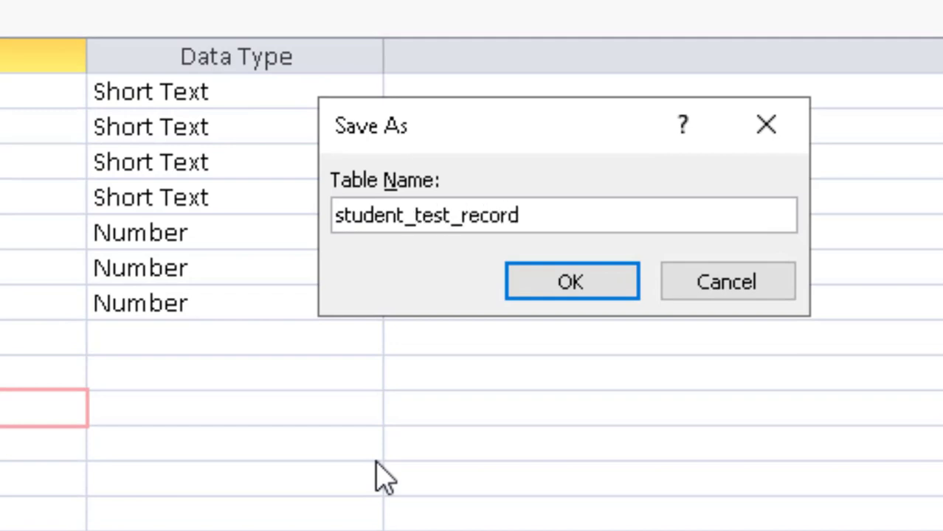
{"action": "key", "text": "Return"}
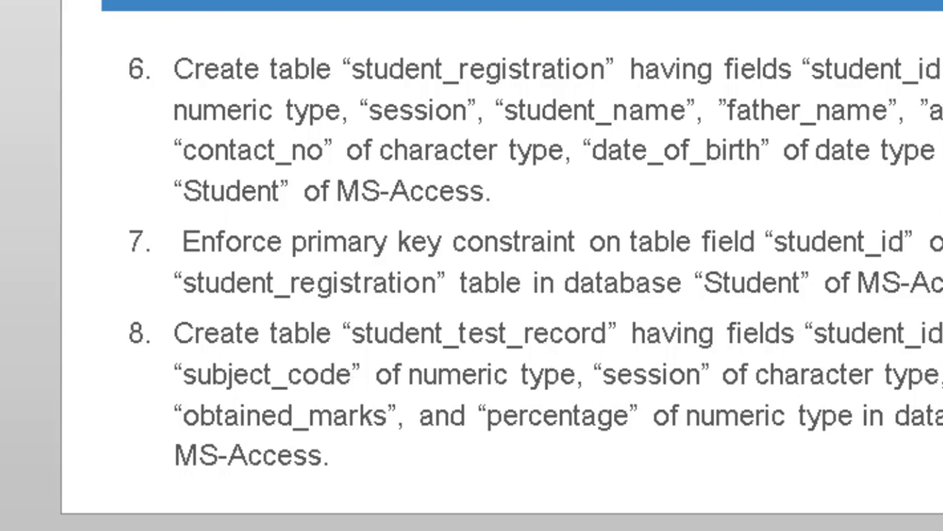
{"action": "scroll", "coordinate": [353, 414], "scroll_direction": "down", "scroll_amount": 2}
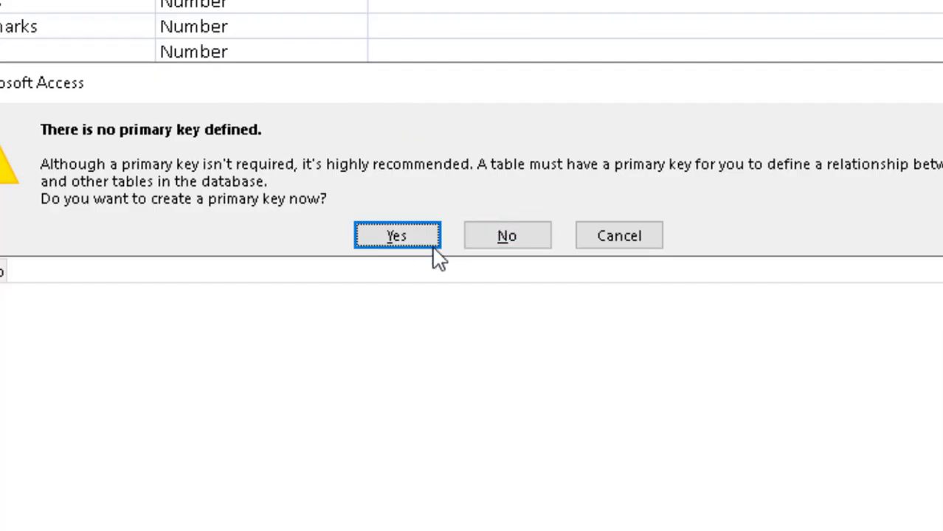
{"action": "left_click", "coordinate": [431, 245]}
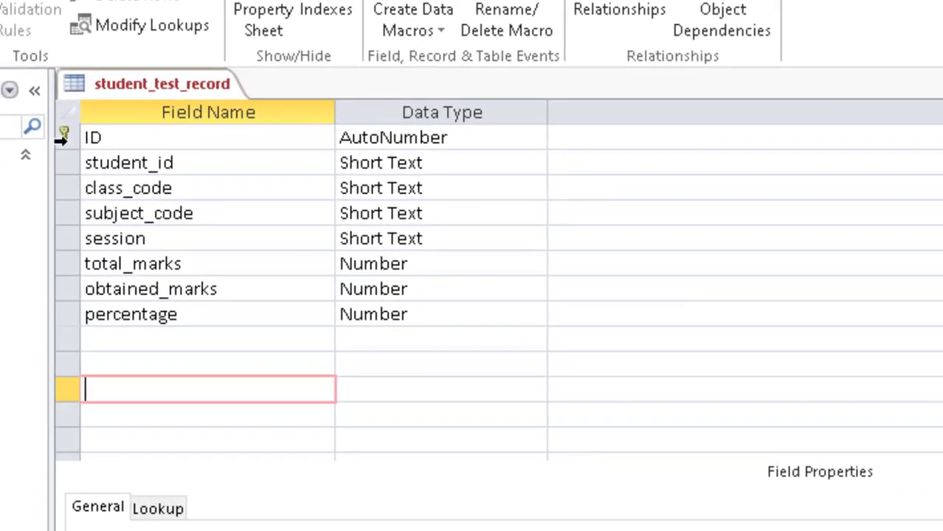
Try to rename the primary key field ID as id and close the student_test_record table
{"action": "left_click", "coordinate": [66, 140]}
{"action": "left_click", "coordinate": [131, 161]}
{"action": "left_click", "coordinate": [131, 141]}
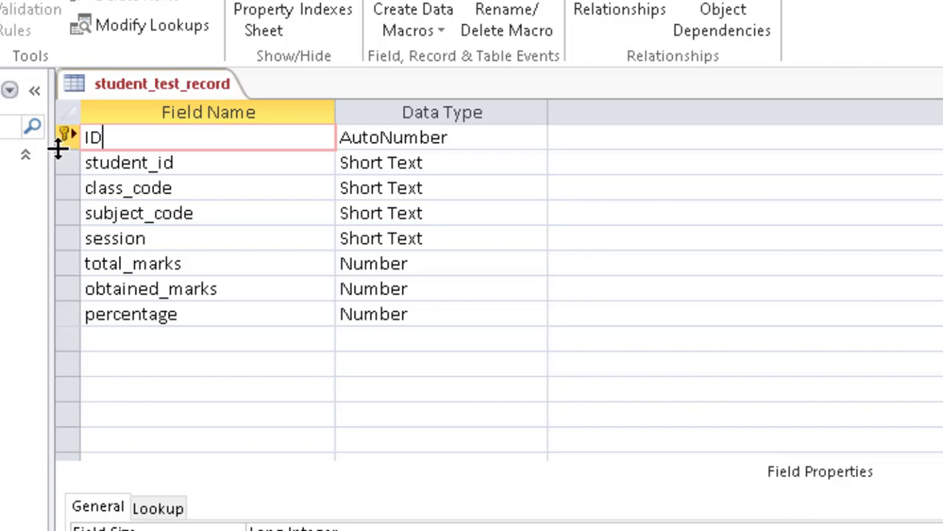
{"action": "left_click", "coordinate": [77, 137]}
{"action": "type", "text": "id"}
{"action": "right_click", "coordinate": [137, 89]}
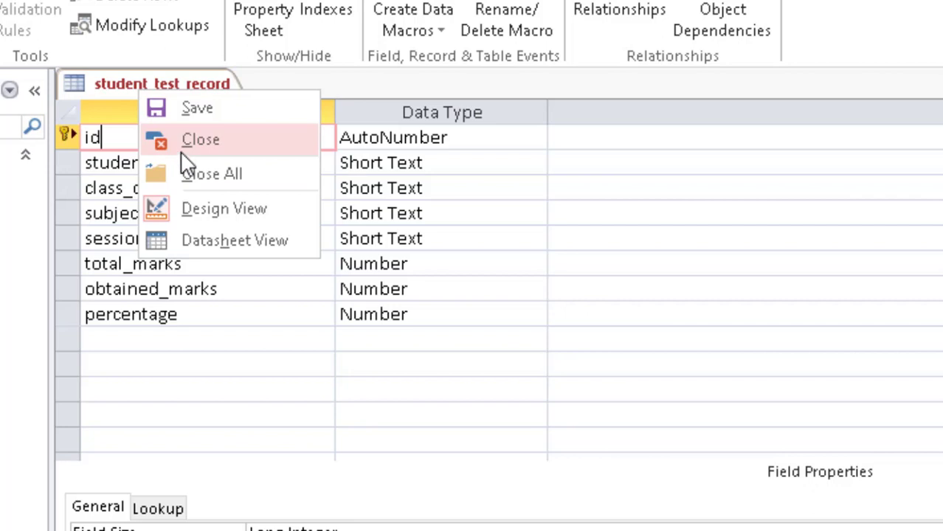
{"action": "left_click", "coordinate": [184, 154]}
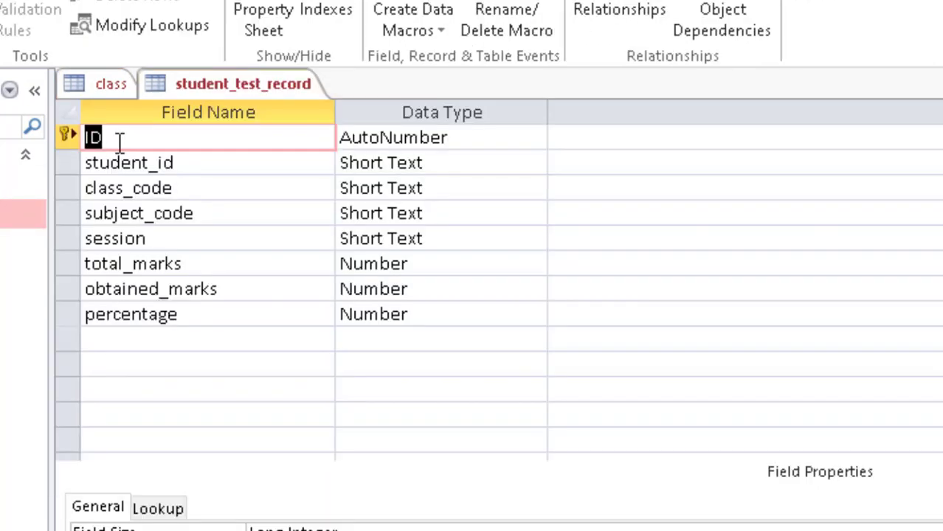
Open the students_registrations table in Design View and set the data type of student_id to AutoNumber
{"action": "left_click", "coordinate": [163, 213]}
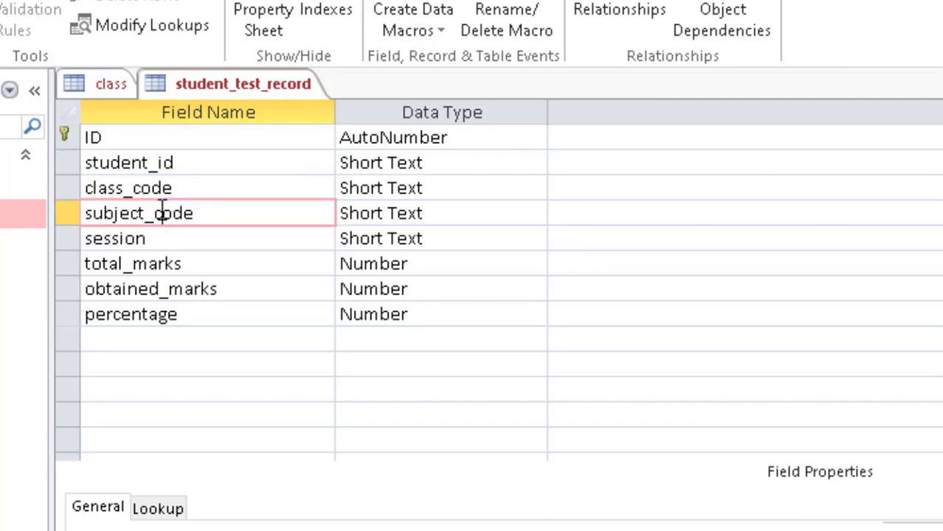
{"action": "double_click", "coordinate": [22, 246]}
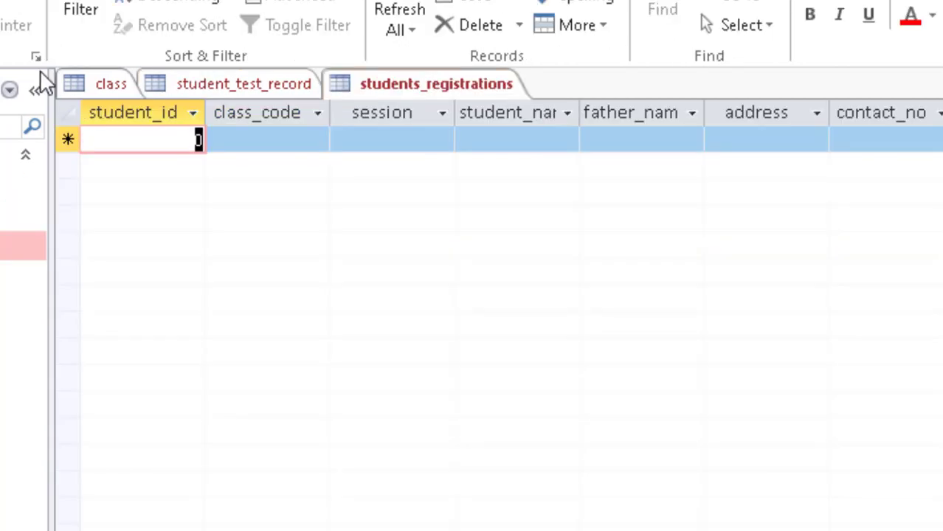
{"action": "key", "text": "ctrl+period"}
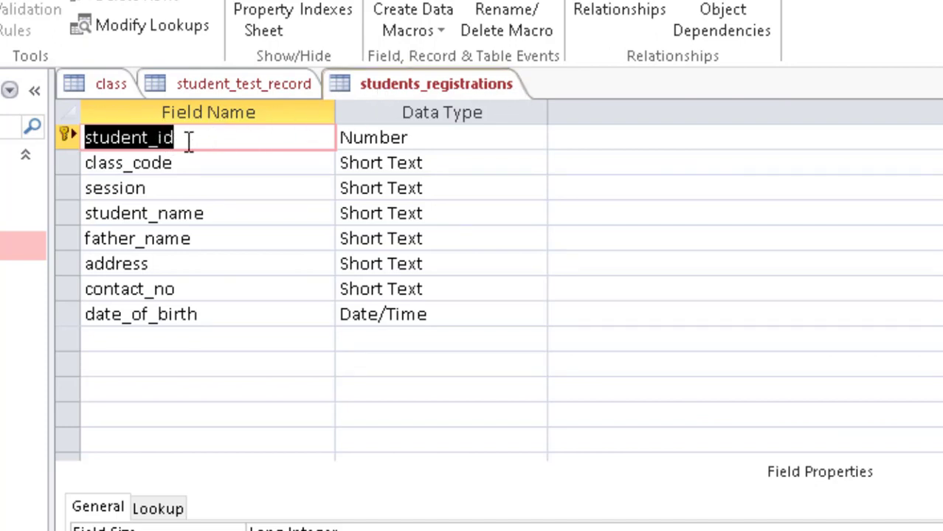
{"action": "left_click", "coordinate": [476, 140]}
{"action": "left_click", "coordinate": [534, 139]}
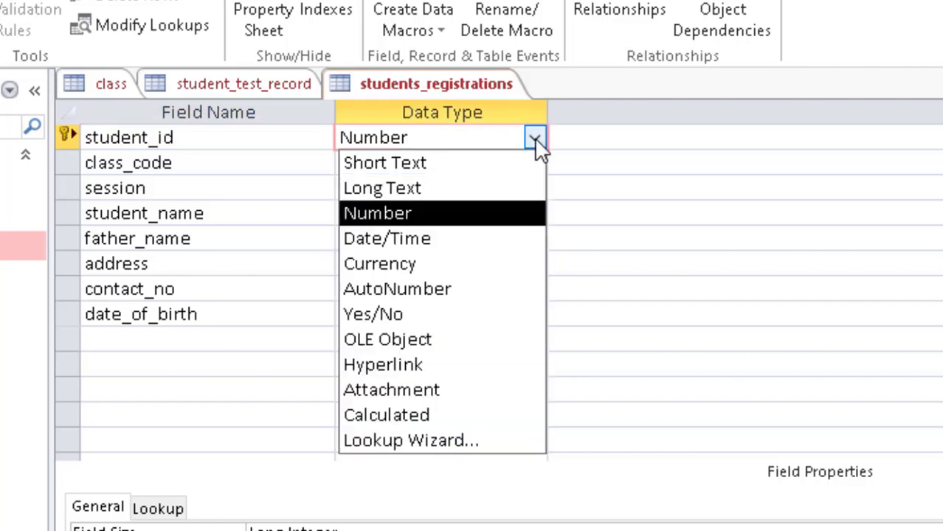
{"action": "left_click", "coordinate": [449, 288]}
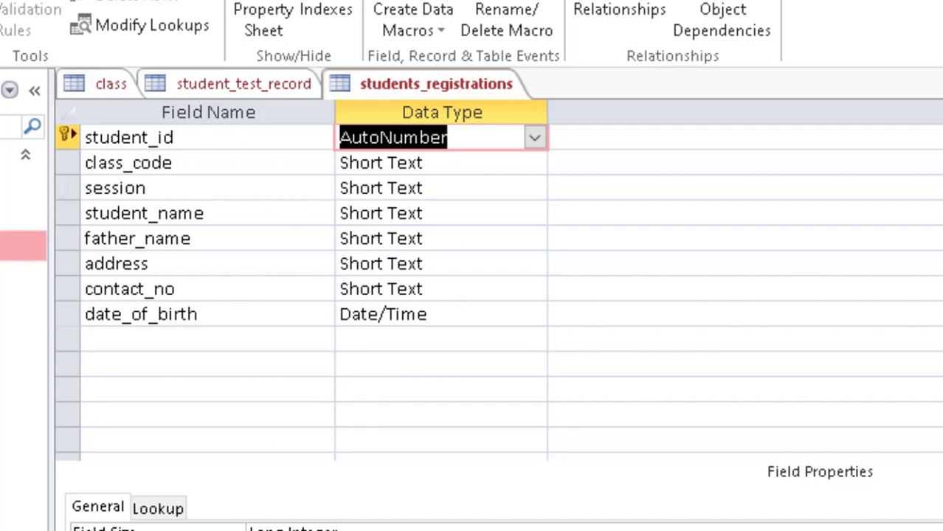
Open the subjects table in Design View
{"action": "double_click", "coordinate": [22, 278]}
{"action": "key", "text": "ctrl+period"}
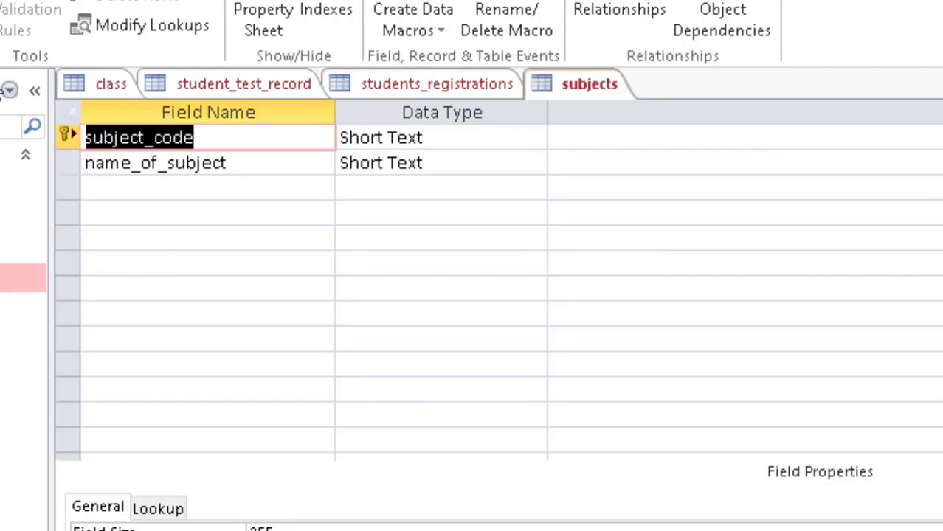